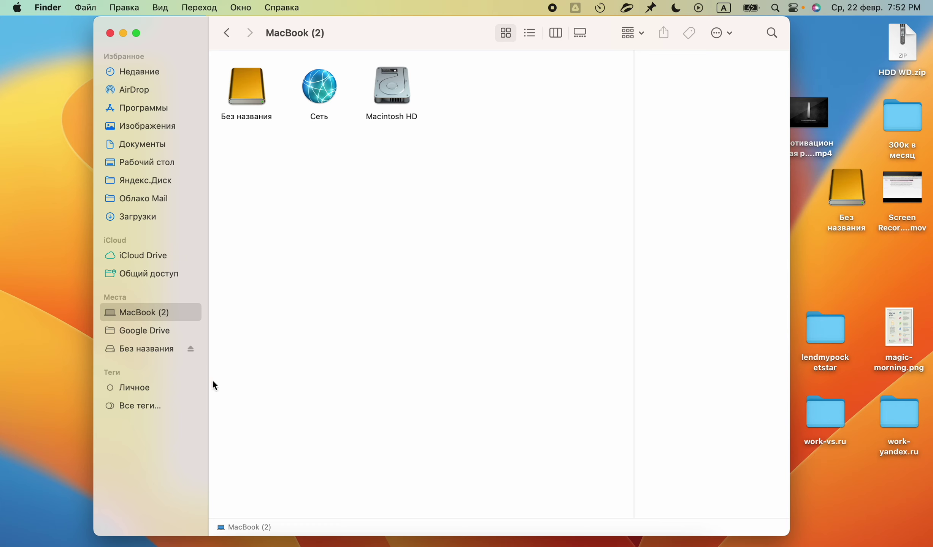
- View the contents of the external drive Без названия and open Дисковая утилита from the Другие app folder
{"action": "left_click", "coordinate": [151, 349]}
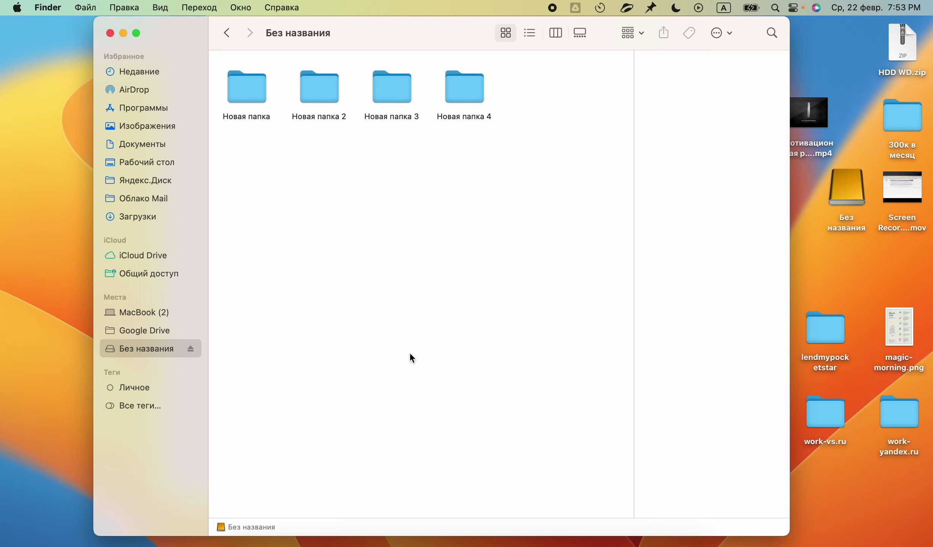
{"action": "left_click", "coordinate": [263, 543]}
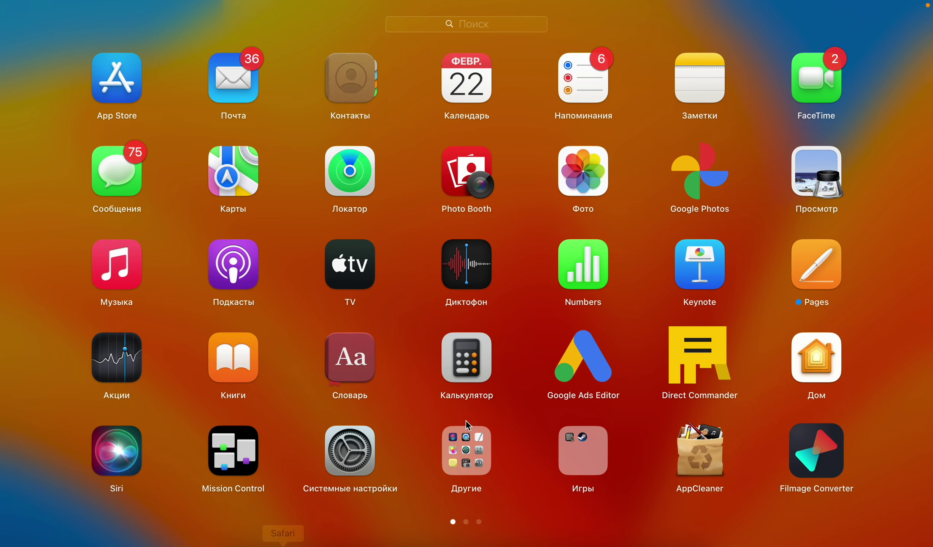
{"action": "left_click", "coordinate": [484, 467]}
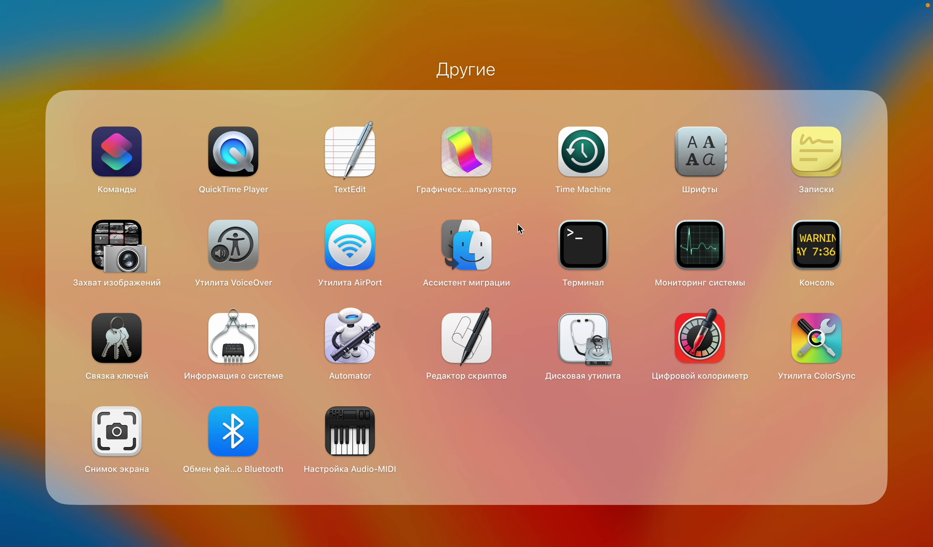
{"action": "left_click", "coordinate": [585, 341]}
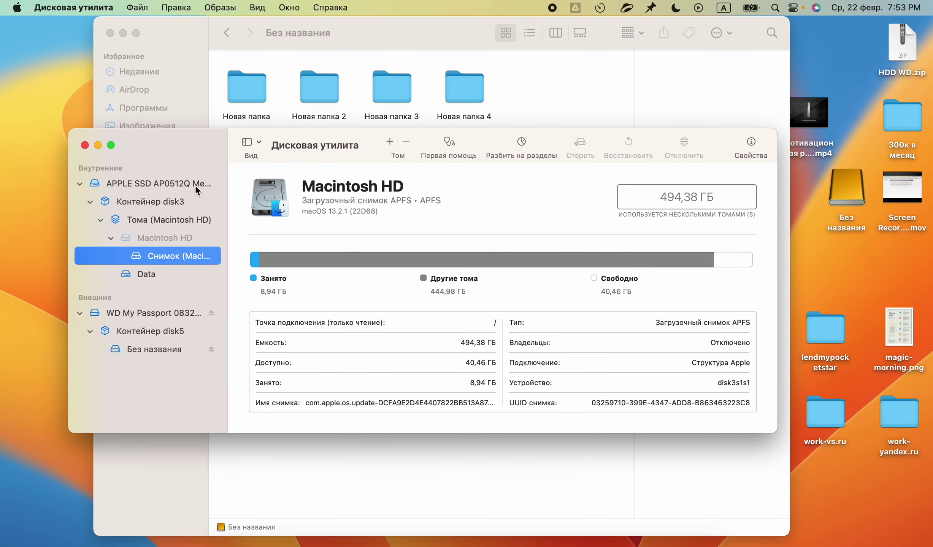
- Collapse the APPLE SSD and WD My Passport device trees and check which sidebar view option is active
{"action": "left_click", "coordinate": [78, 184]}
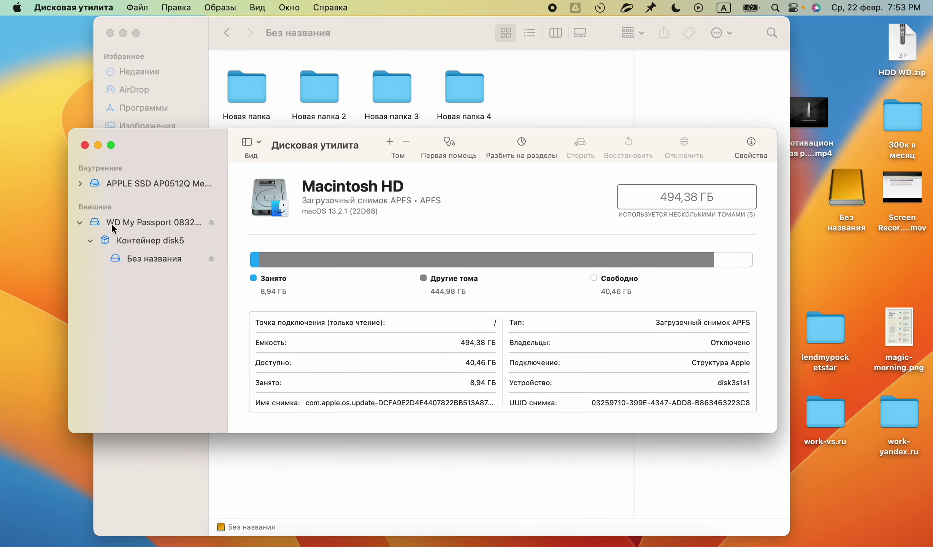
{"action": "left_click", "coordinate": [80, 223]}
{"action": "left_click", "coordinate": [252, 143]}
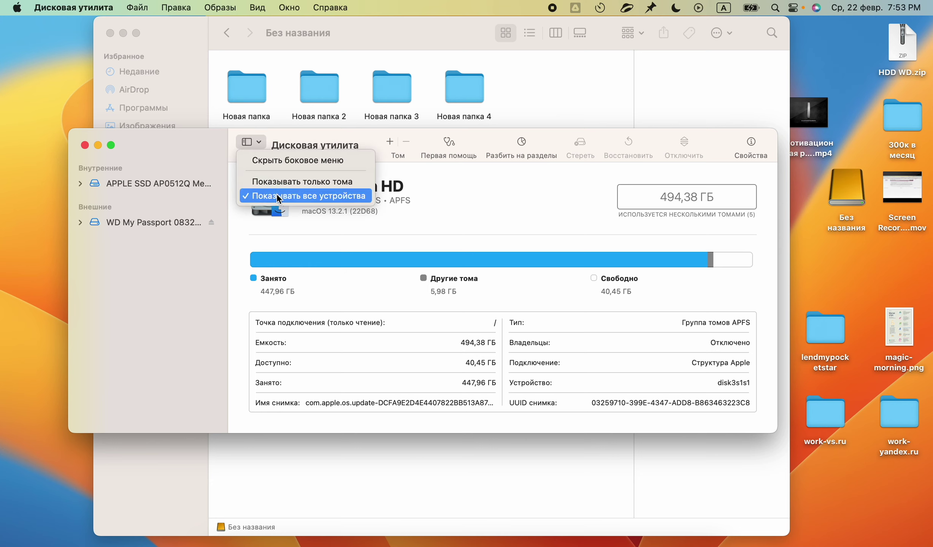
{"action": "left_click", "coordinate": [78, 220]}
{"action": "left_click", "coordinate": [79, 221]}
{"action": "left_click", "coordinate": [80, 222]}
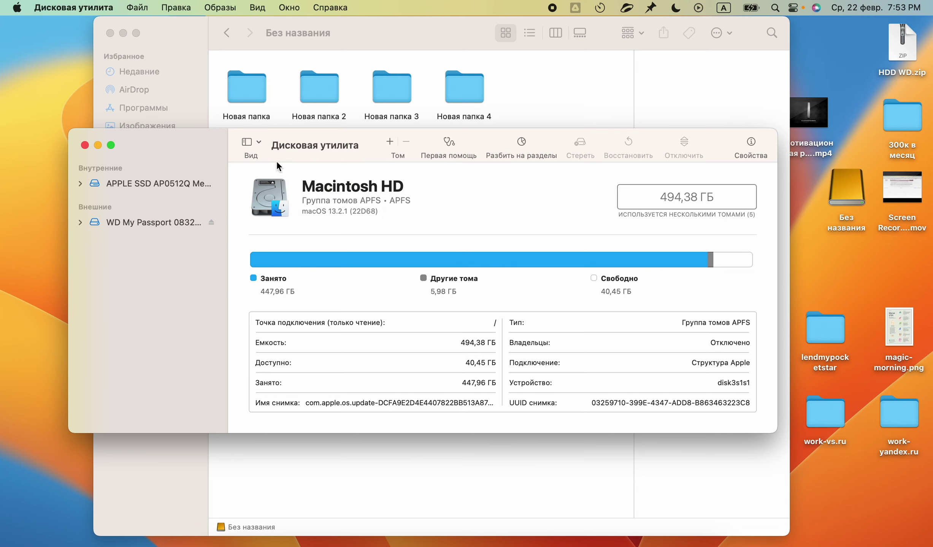
- Limit the sidebar to volumes only, collapse the Macintosh HD volume group and select the external volume Без названия
{"action": "left_click", "coordinate": [251, 142]}
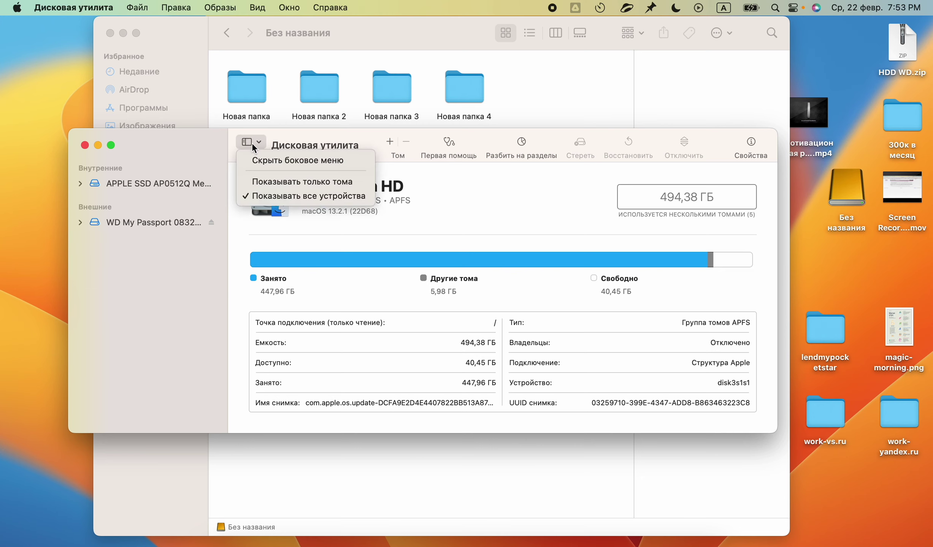
{"action": "left_click", "coordinate": [263, 177]}
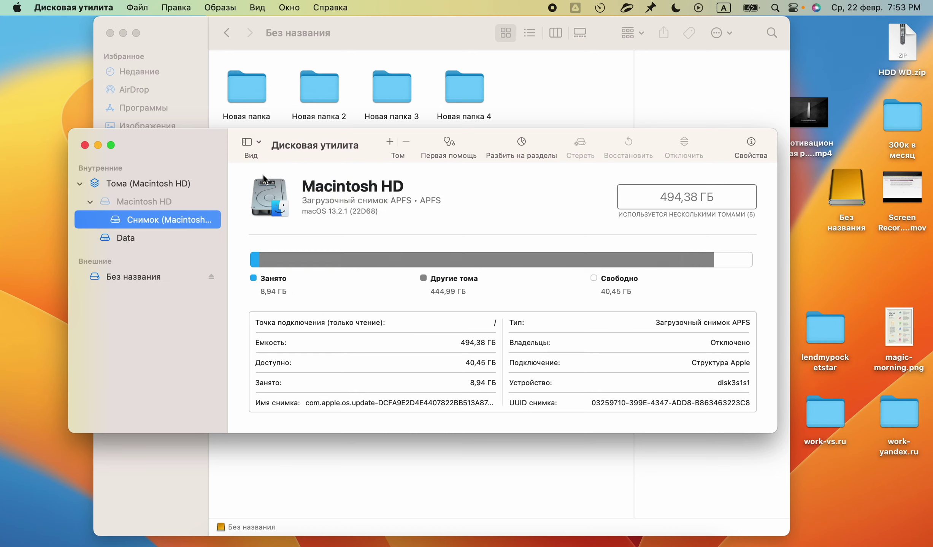
{"action": "left_click", "coordinate": [80, 184]}
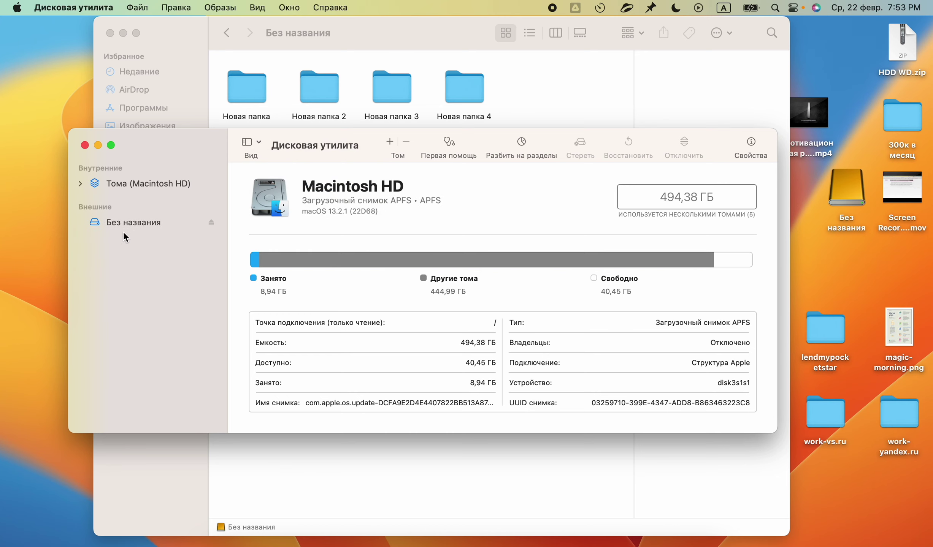
{"action": "left_click", "coordinate": [153, 224]}
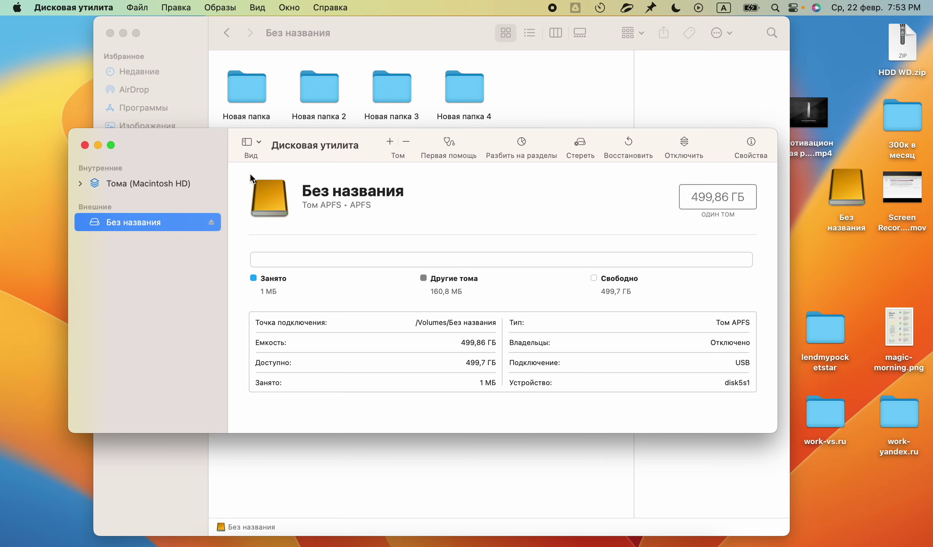
- Show all devices in the sidebar and collapse both the APPLE SSD and WD My Passport device trees
{"action": "left_click", "coordinate": [254, 147]}
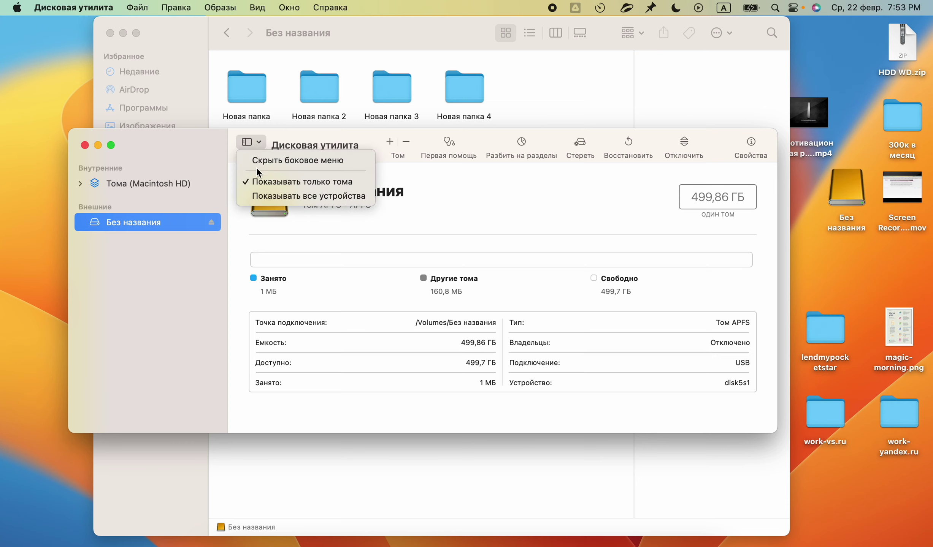
{"action": "left_click", "coordinate": [256, 197]}
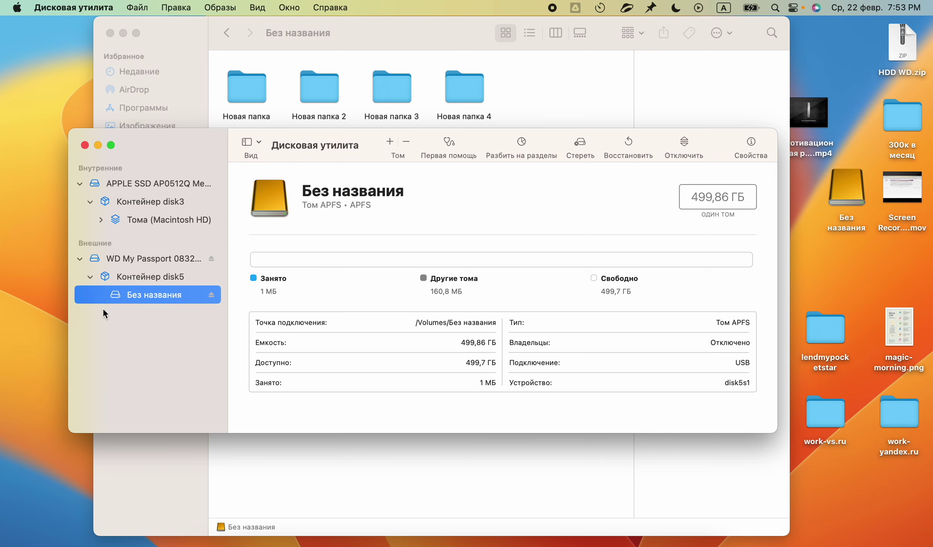
{"action": "left_click", "coordinate": [80, 184]}
{"action": "left_click", "coordinate": [80, 222]}
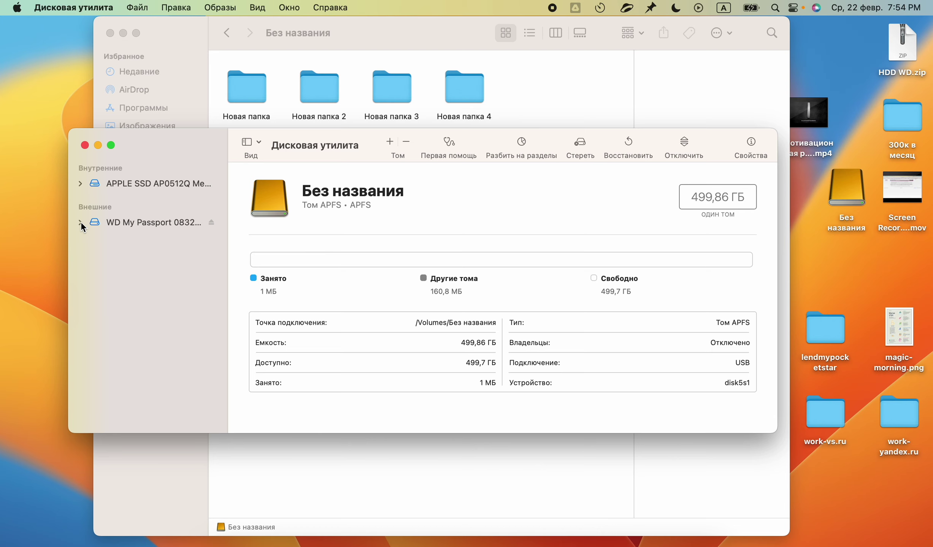
{"action": "left_click", "coordinate": [247, 143]}
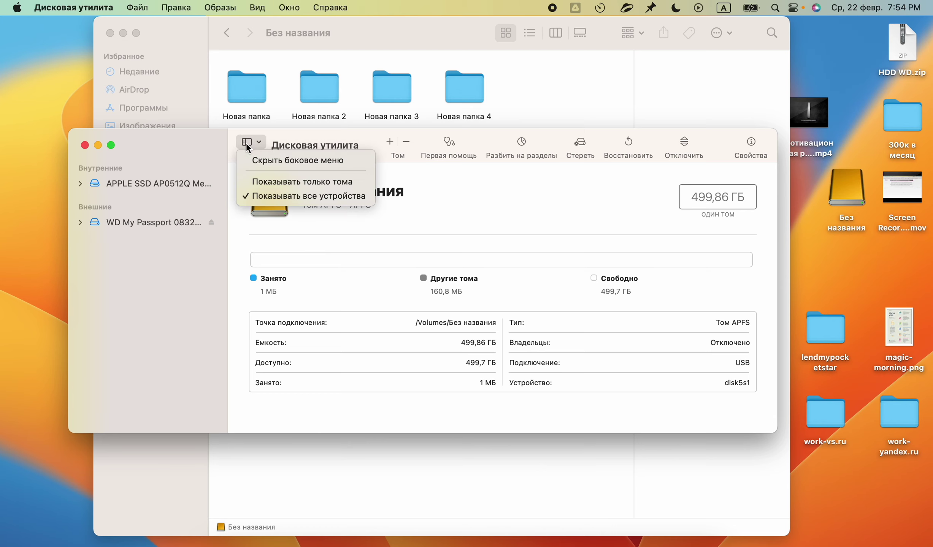
{"action": "left_click", "coordinate": [175, 323]}
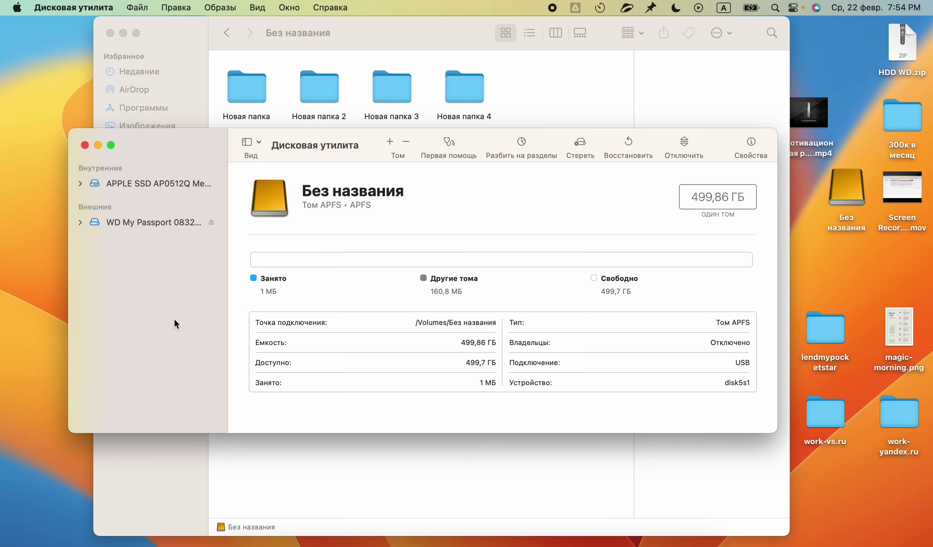
- Start erasing the whole WD My Passport 0832 Media device and name the new volume WD HDD
{"action": "left_click", "coordinate": [127, 222]}
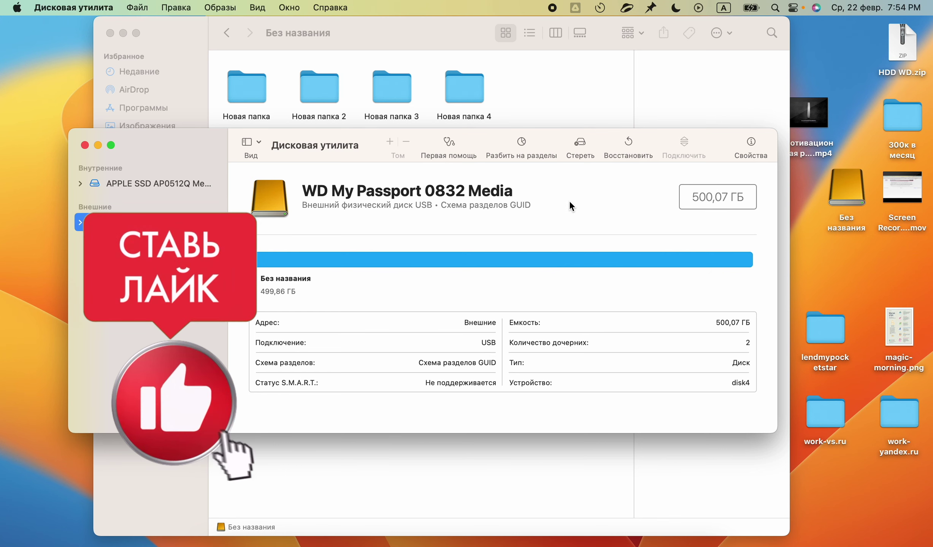
{"action": "left_click", "coordinate": [582, 144]}
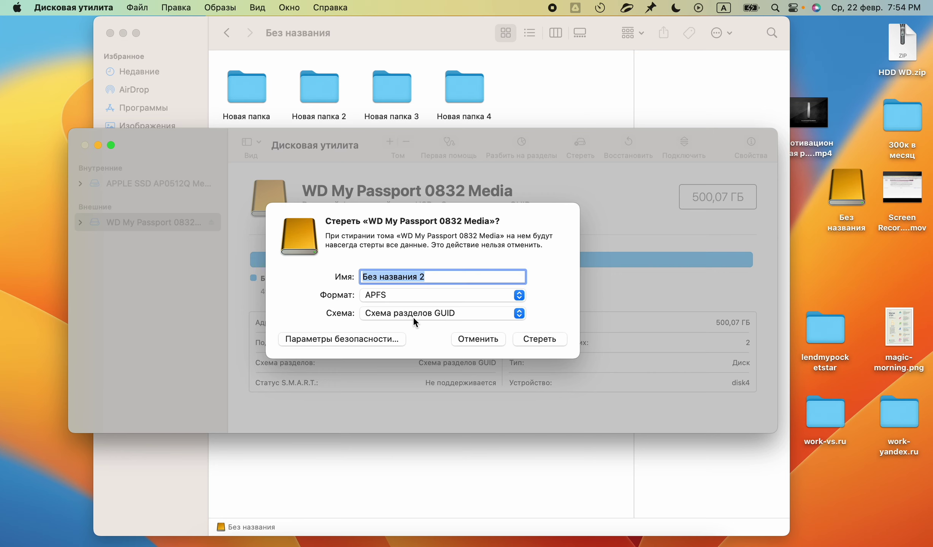
{"action": "type", "text": "WD"}
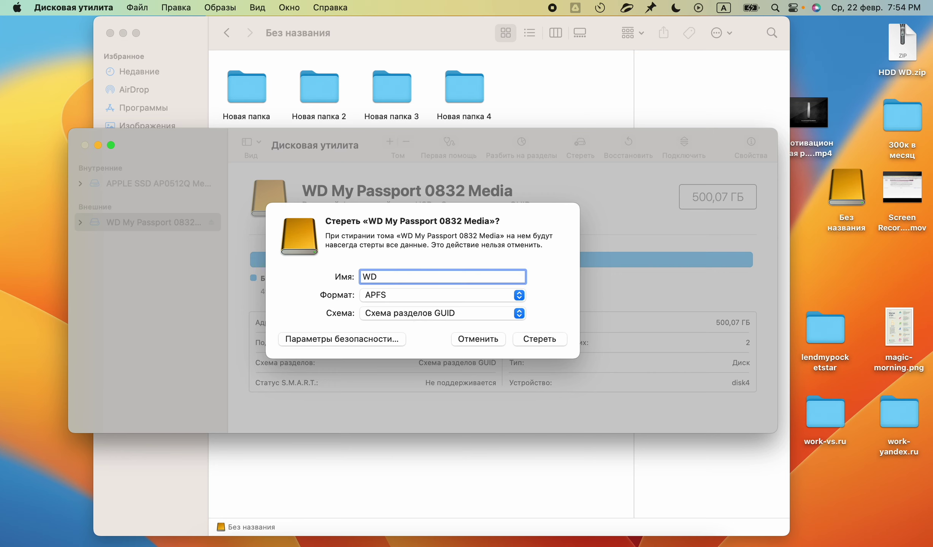
{"action": "type", "text": " HDD"}
{"action": "left_click", "coordinate": [402, 298]}
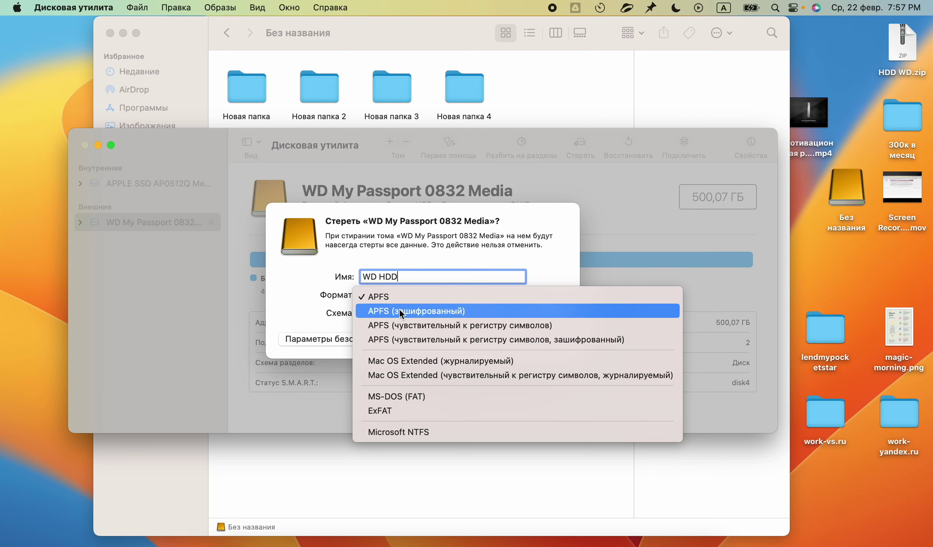
{"action": "left_click", "coordinate": [399, 311]}
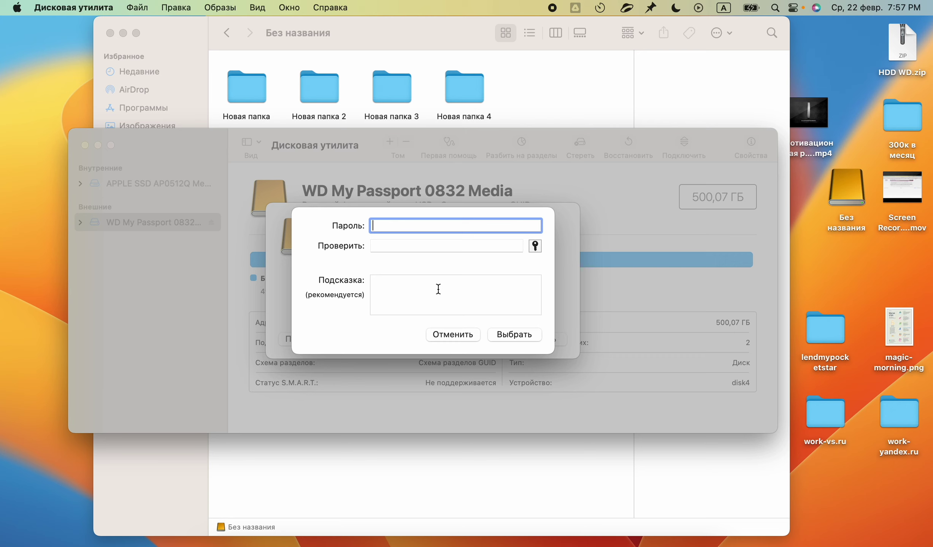
{"action": "left_click", "coordinate": [455, 334]}
{"action": "left_click", "coordinate": [399, 296]}
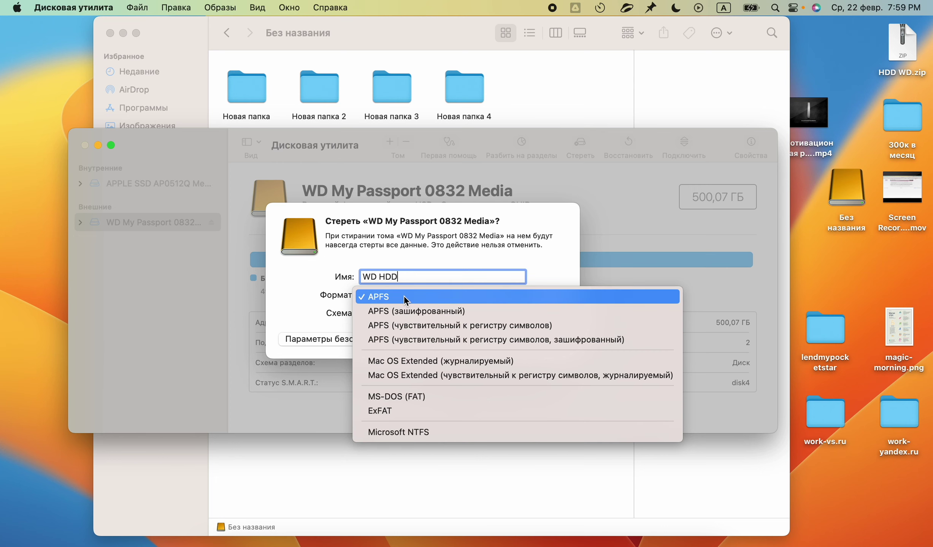
{"action": "left_click", "coordinate": [305, 270]}
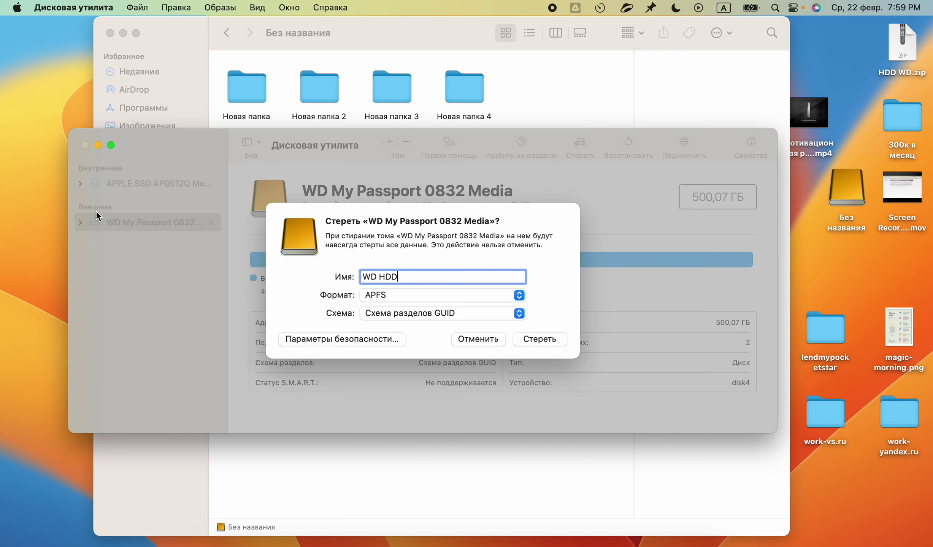
- Erase the WD My Passport drive with APFS format and the GUID partition scheme, and close Дисковая утилита when finished
{"action": "left_click", "coordinate": [541, 339]}
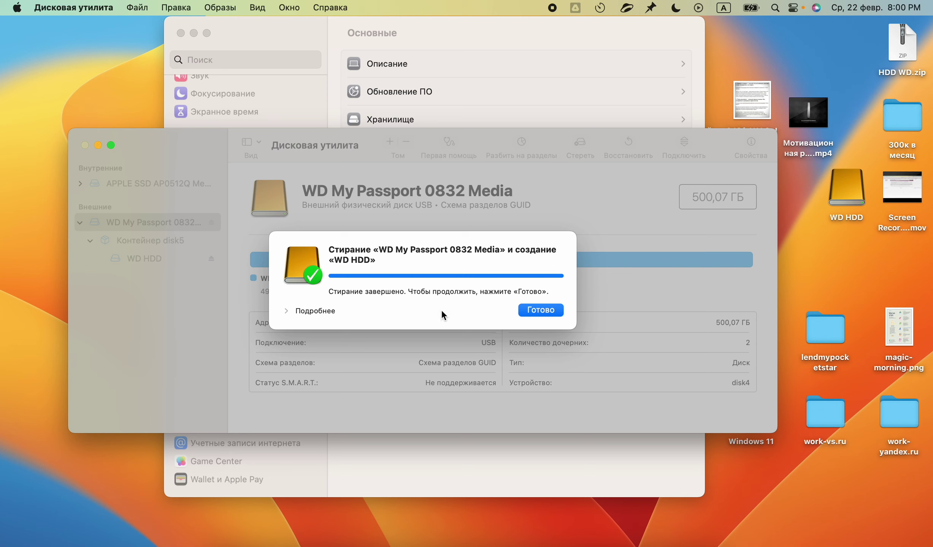
{"action": "left_click", "coordinate": [537, 312]}
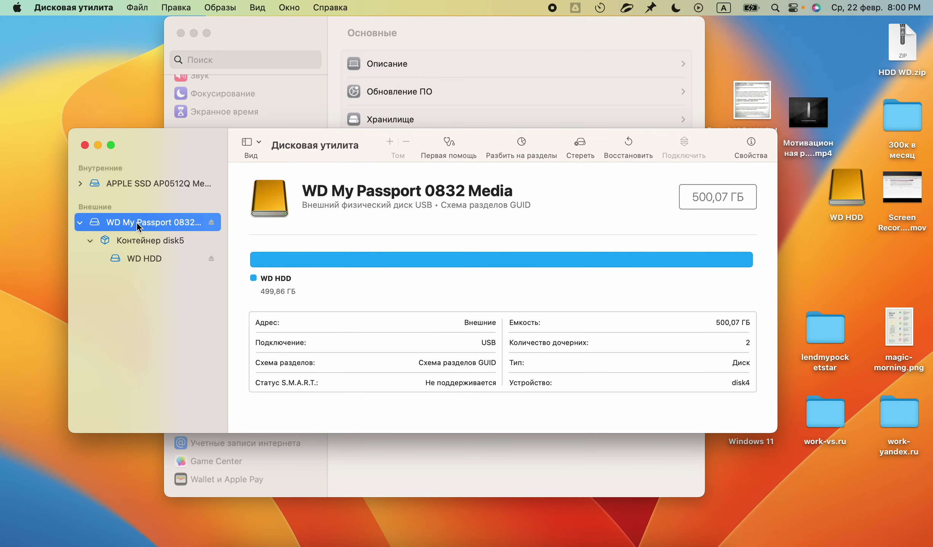
{"action": "left_click", "coordinate": [81, 226]}
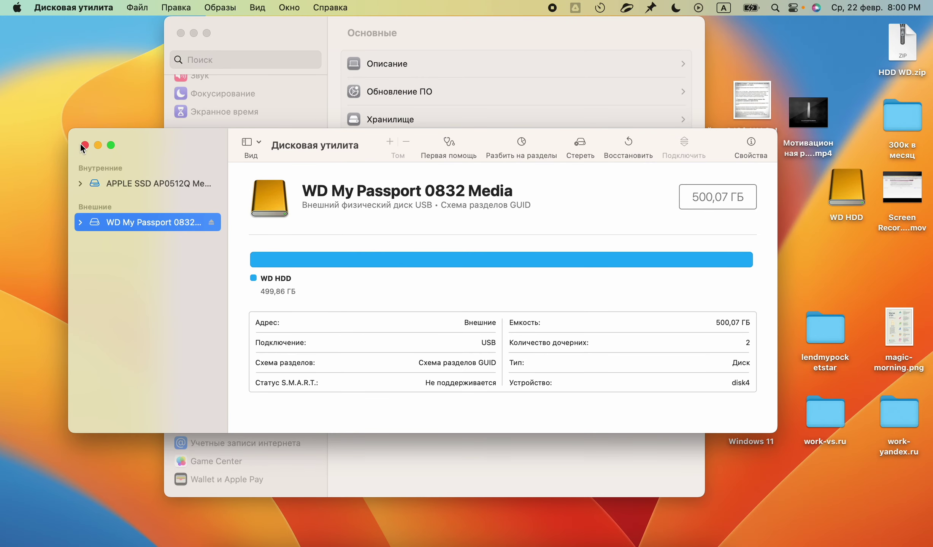
{"action": "left_click", "coordinate": [82, 144]}
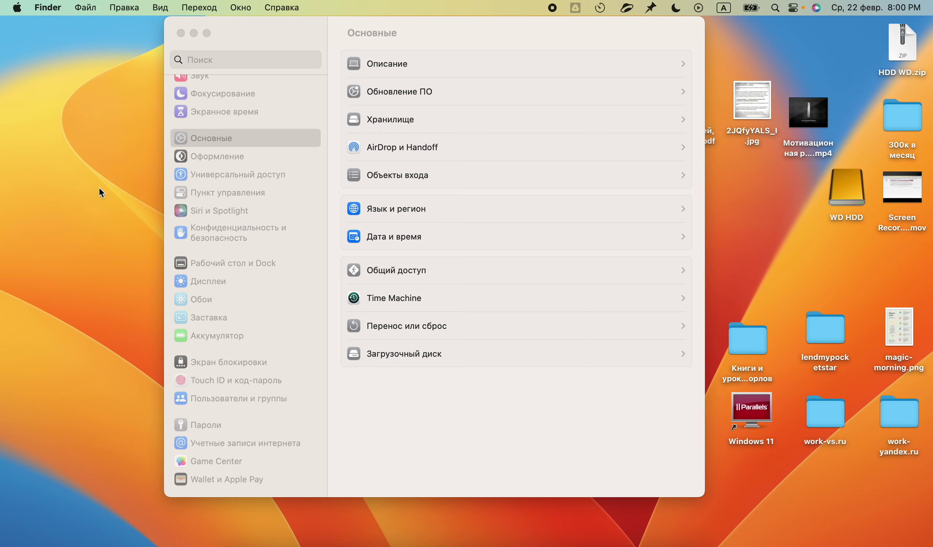
- Open the Time Machine app from the Другие app folder, exit its backup browser and minimize the Finder window
{"action": "left_click", "coordinate": [257, 543]}
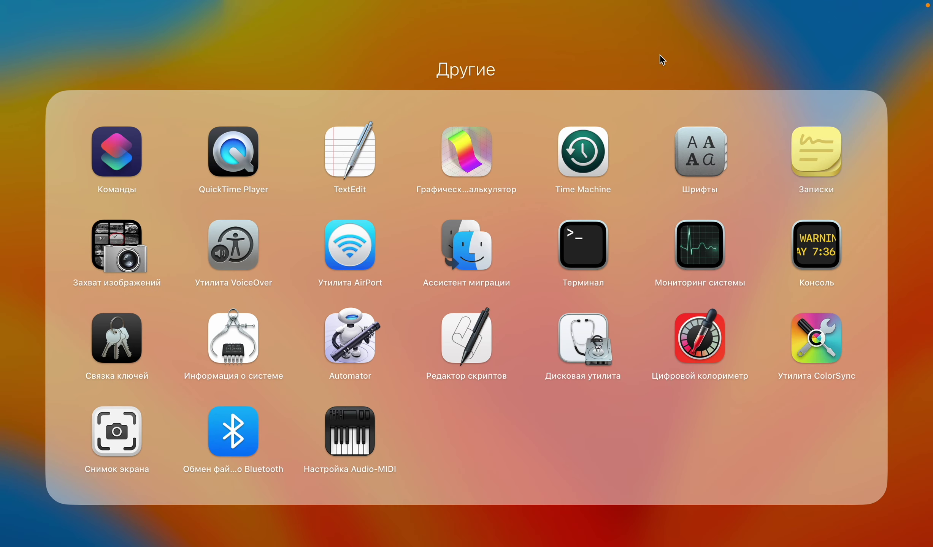
{"action": "left_click", "coordinate": [660, 54]}
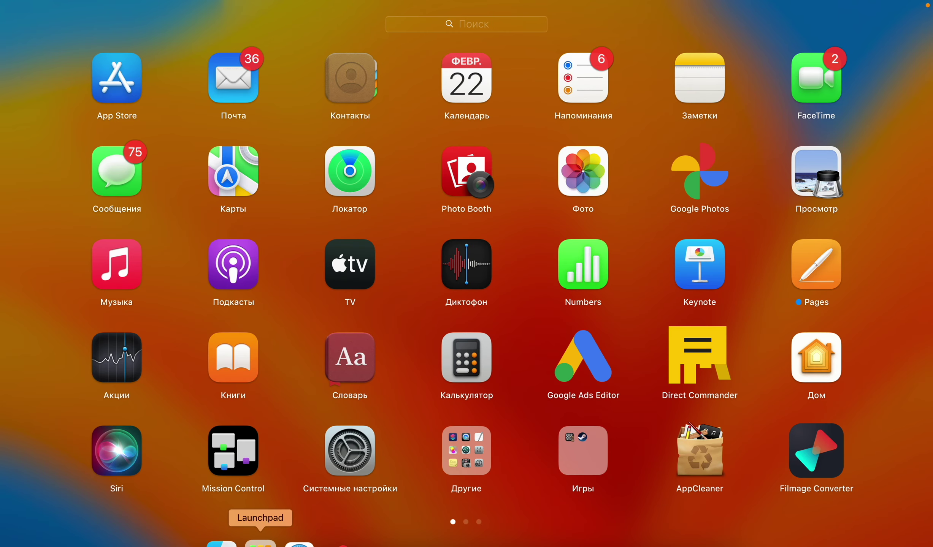
{"action": "left_click", "coordinate": [478, 455]}
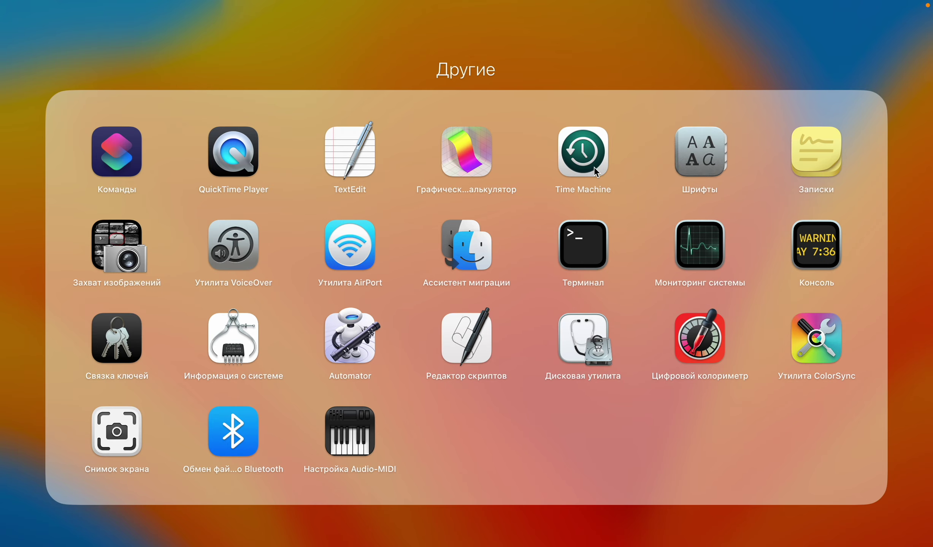
{"action": "left_click", "coordinate": [584, 153]}
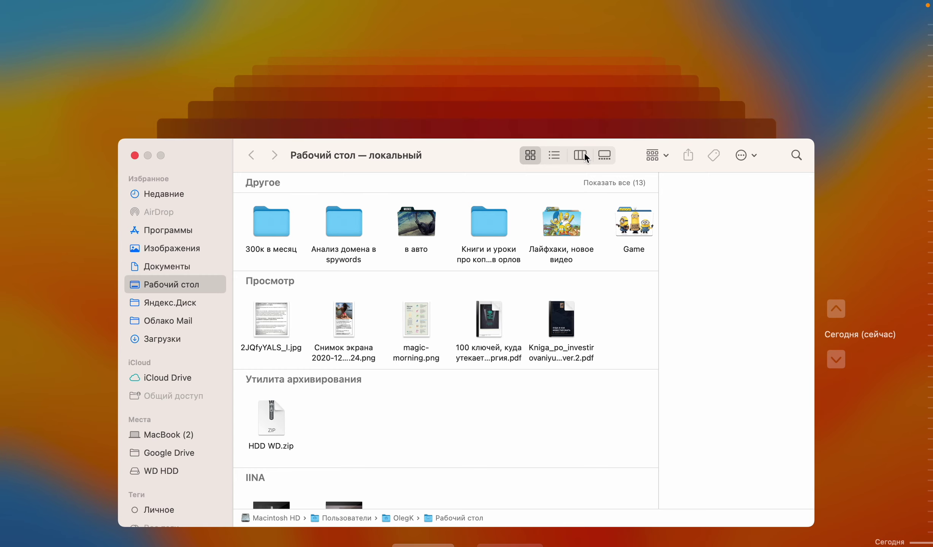
{"action": "left_click", "coordinate": [411, 545]}
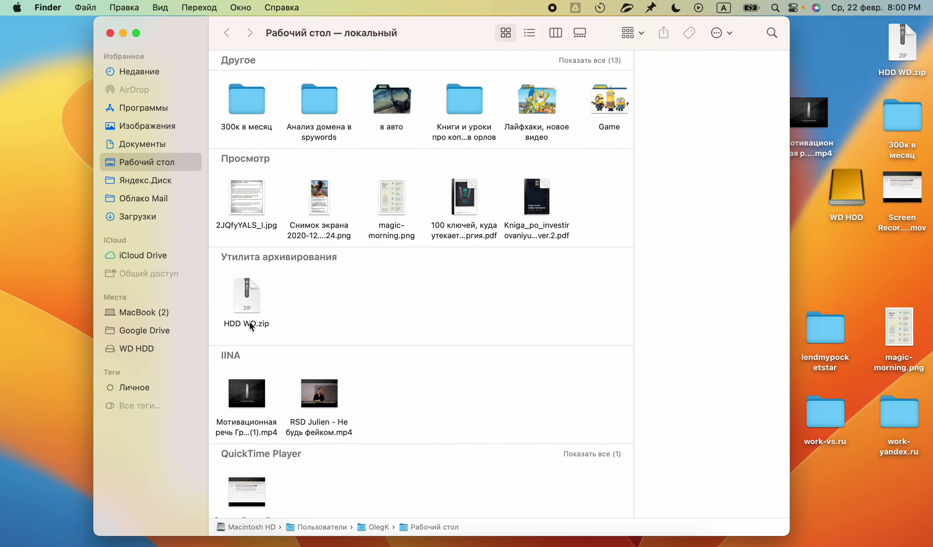
{"action": "left_click", "coordinate": [121, 32]}
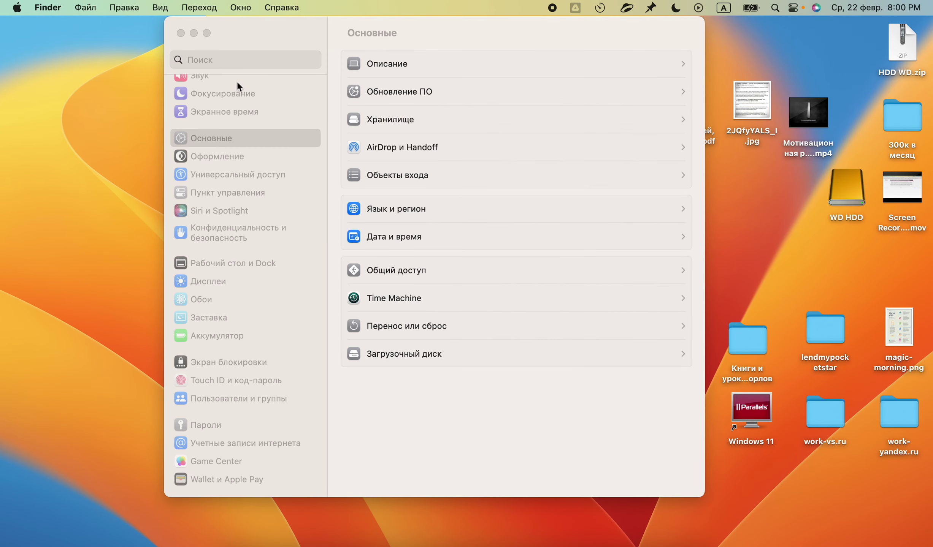
- Switch to Системные настройки and open the Time Machine settings within the Основные section
{"action": "left_click", "coordinate": [248, 28]}
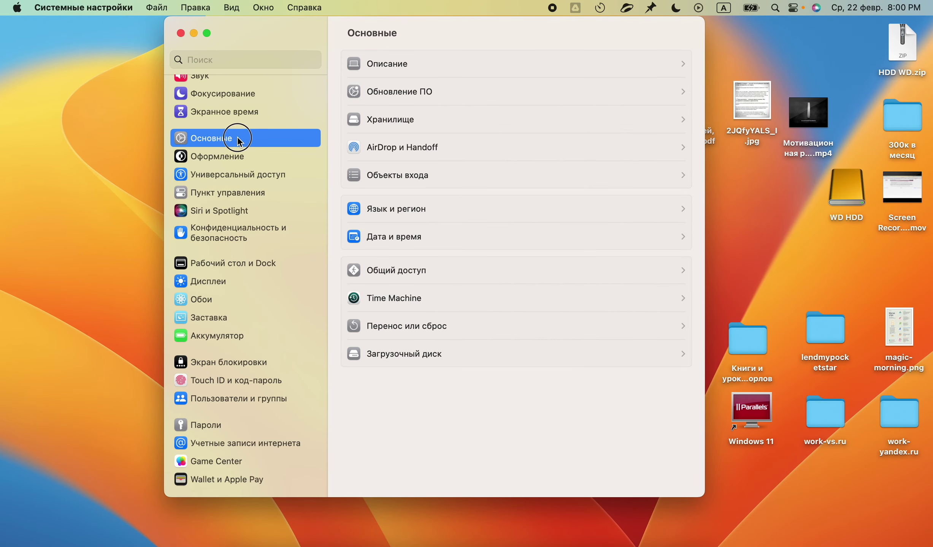
{"action": "left_click", "coordinate": [397, 301]}
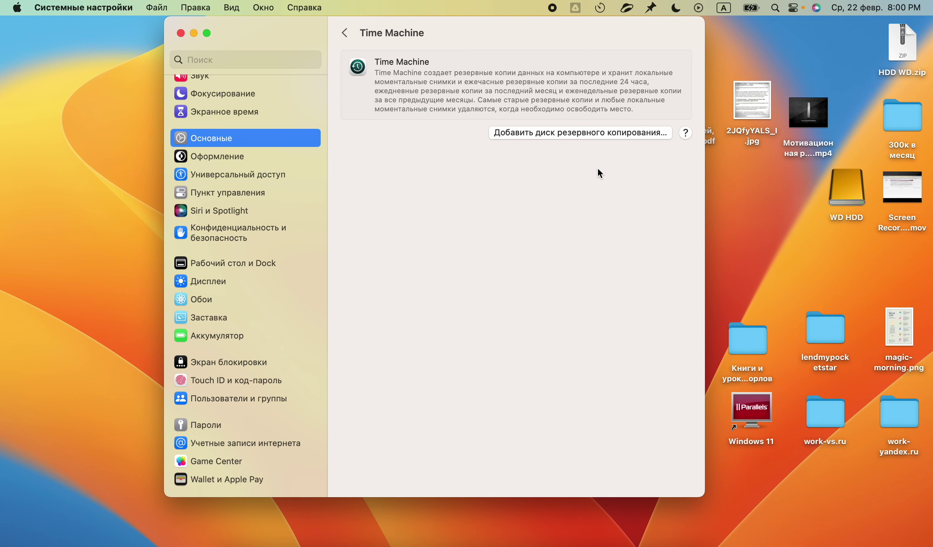
- Start setting up WD HDD as a Time Machine backup disk and turn off backup encryption
{"action": "left_click", "coordinate": [596, 133]}
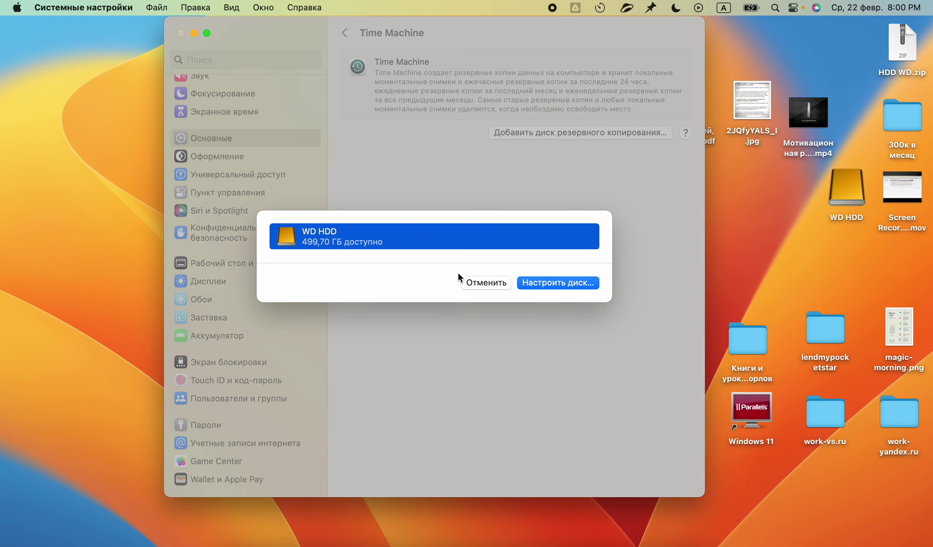
{"action": "left_click", "coordinate": [544, 283]}
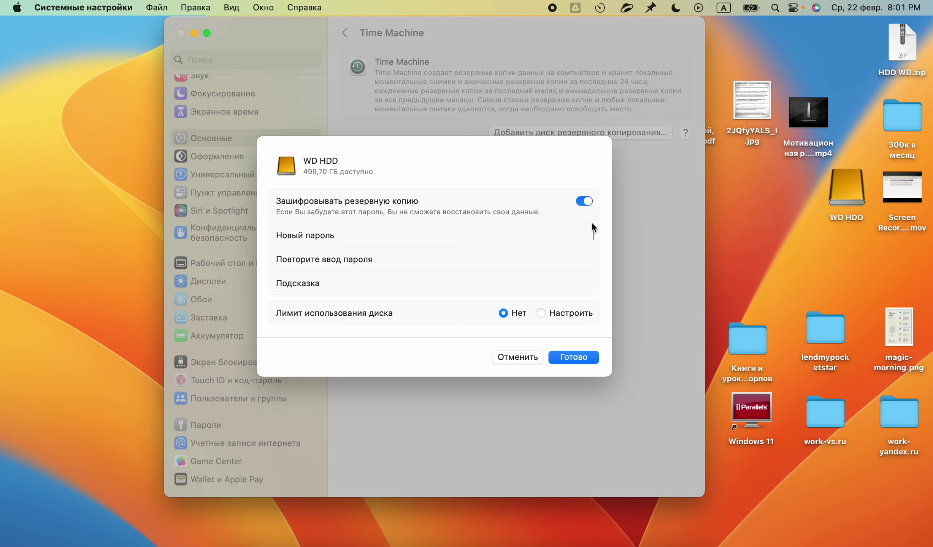
{"action": "left_click", "coordinate": [585, 203]}
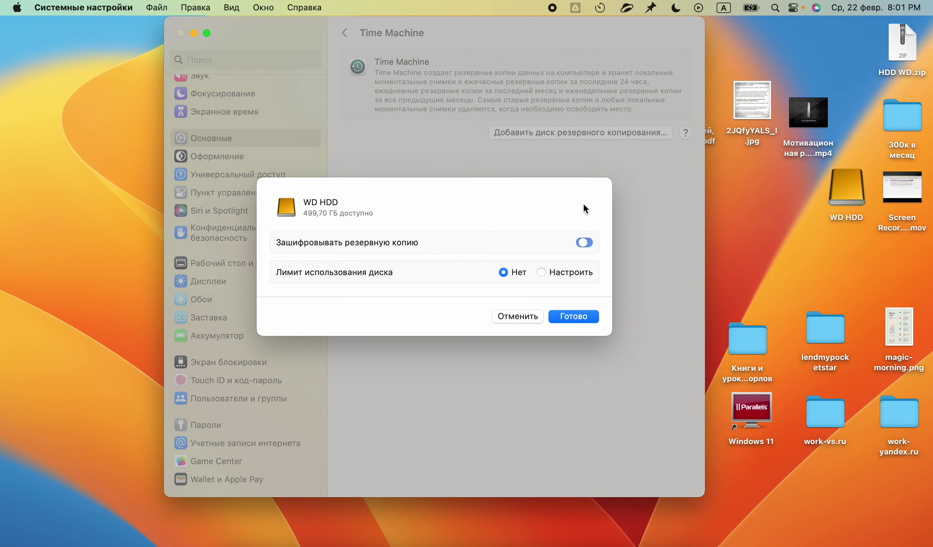
{"action": "left_click", "coordinate": [584, 243]}
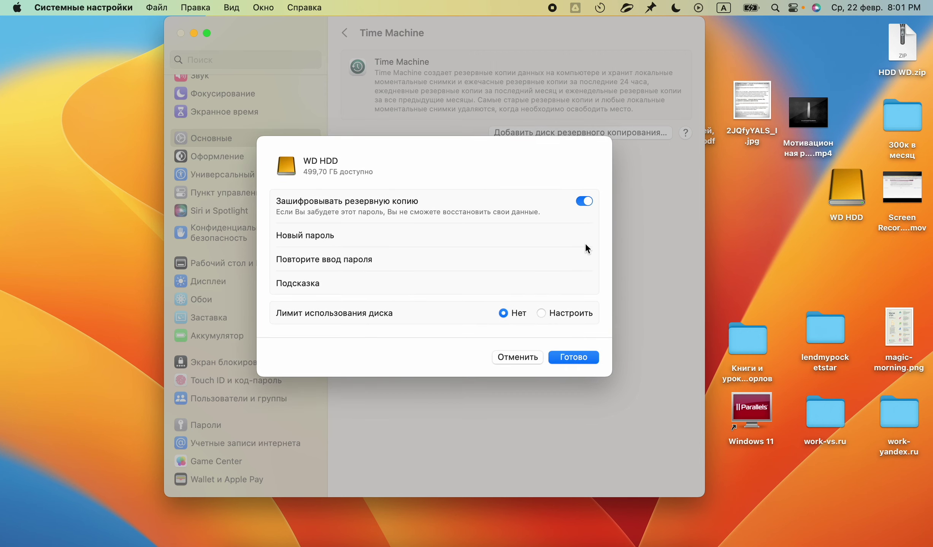
{"action": "left_click", "coordinate": [584, 203]}
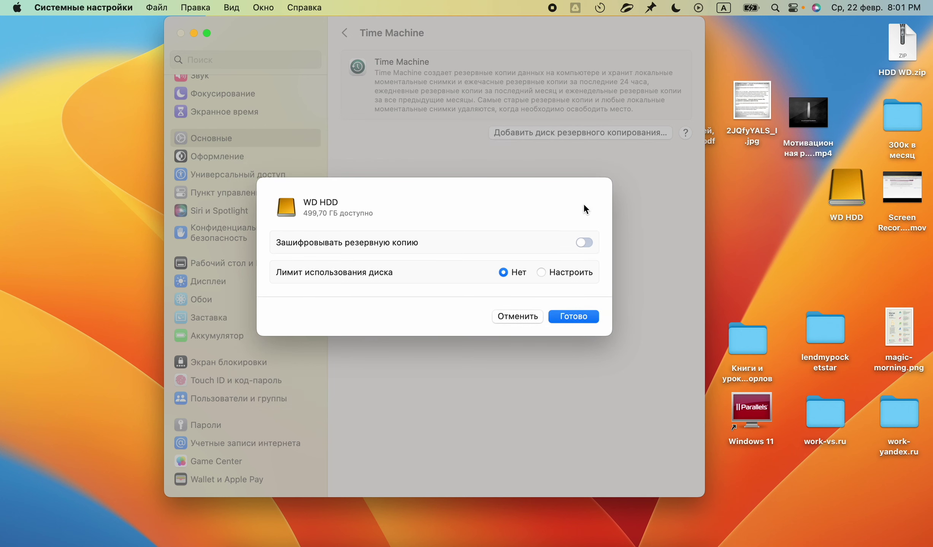
- Look at the custom disk usage limit, set the limit back to Нет, and finish the WD HDD backup disk setup
{"action": "left_click", "coordinate": [543, 272]}
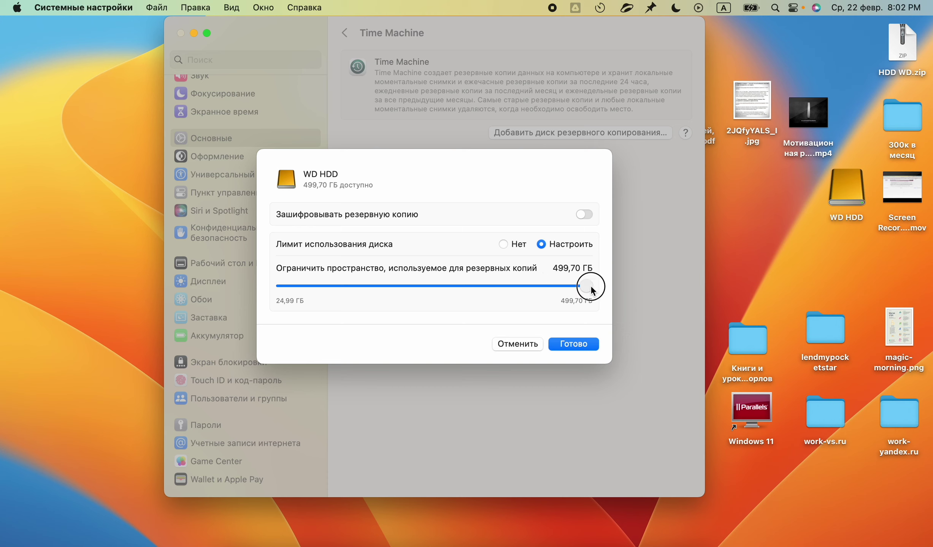
{"action": "mouse_move", "coordinate": [590, 291]}
{"action": "left_mouse_down"}
{"action": "mouse_move", "coordinate": [533, 288]}
{"action": "mouse_move", "coordinate": [605, 295]}
{"action": "left_mouse_up"}
{"action": "left_click", "coordinate": [501, 244]}
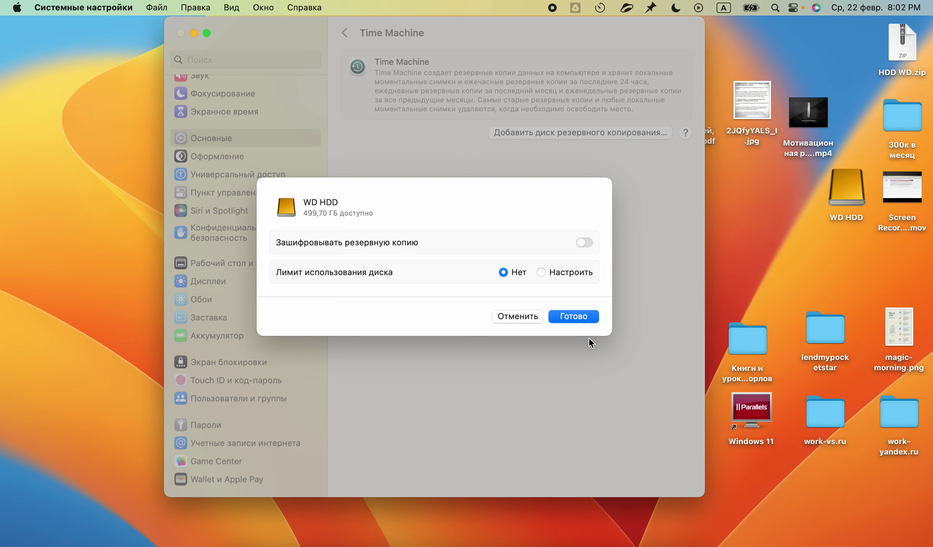
{"action": "left_click", "coordinate": [569, 319]}
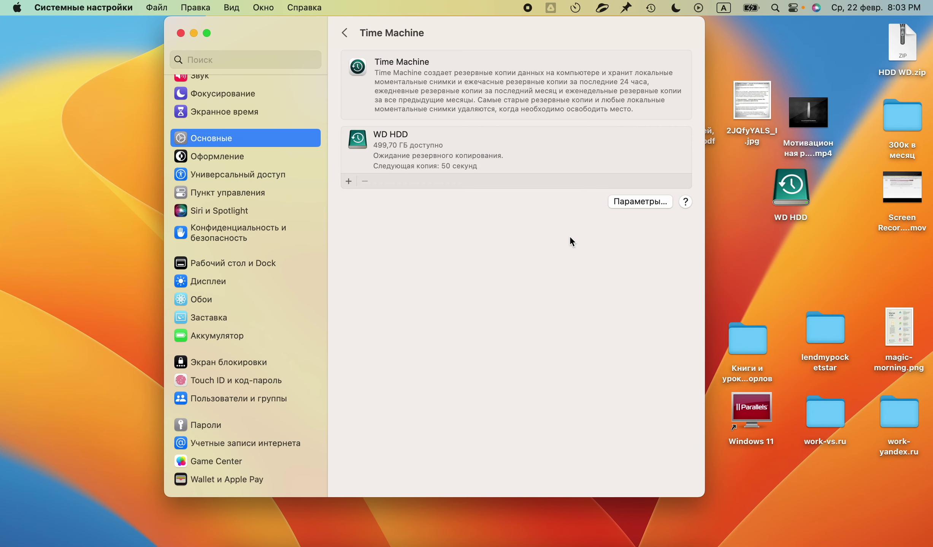
- Review the available backup frequencies in the Time Machine options without changing the setting, and close the options
{"action": "left_click", "coordinate": [633, 196]}
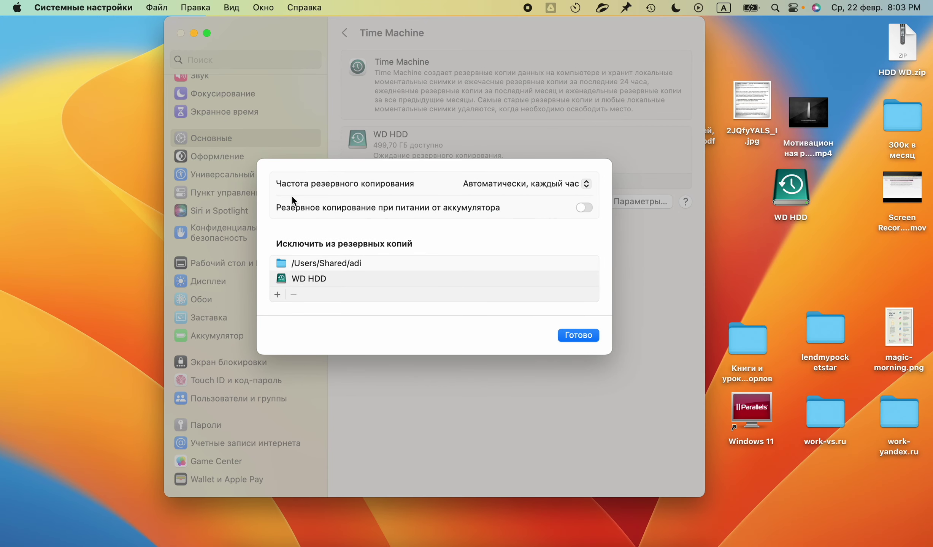
{"action": "left_click", "coordinate": [517, 184]}
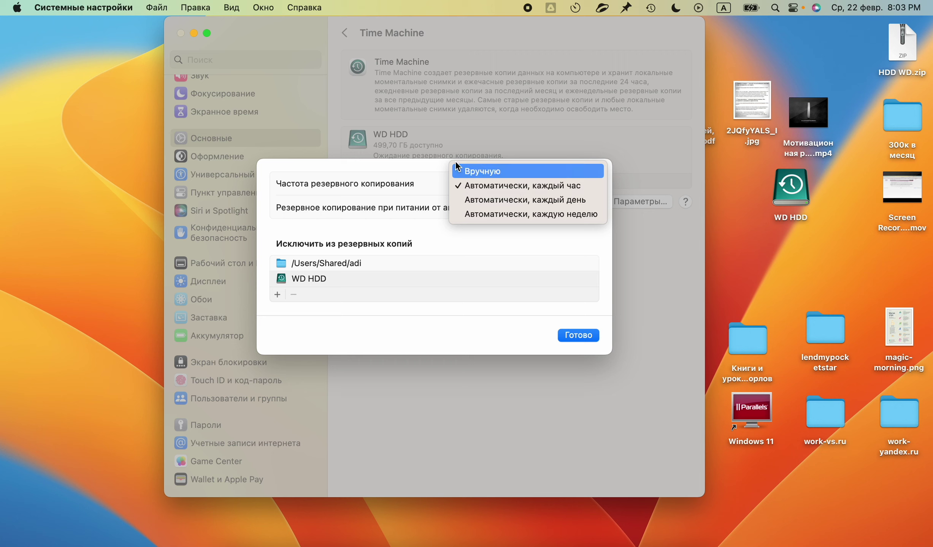
{"action": "left_click", "coordinate": [432, 162]}
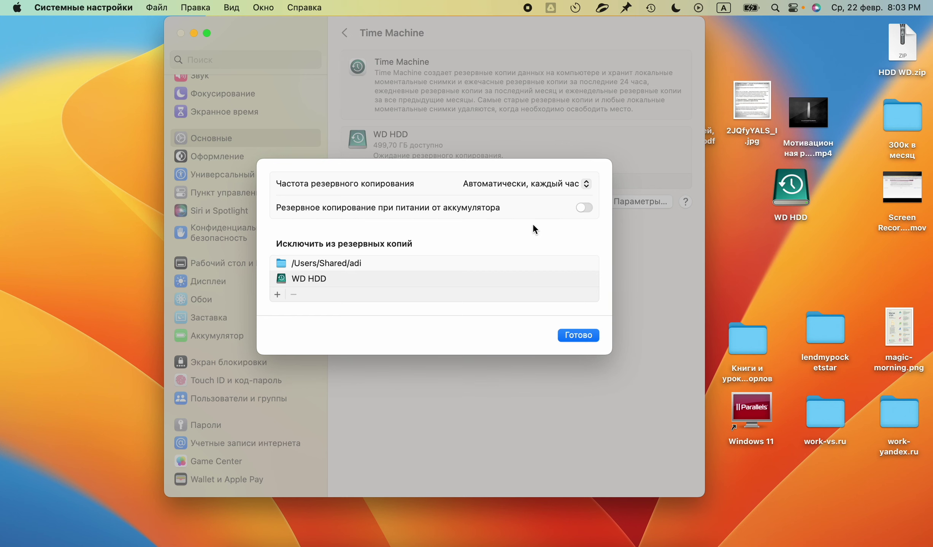
{"action": "left_click", "coordinate": [581, 336]}
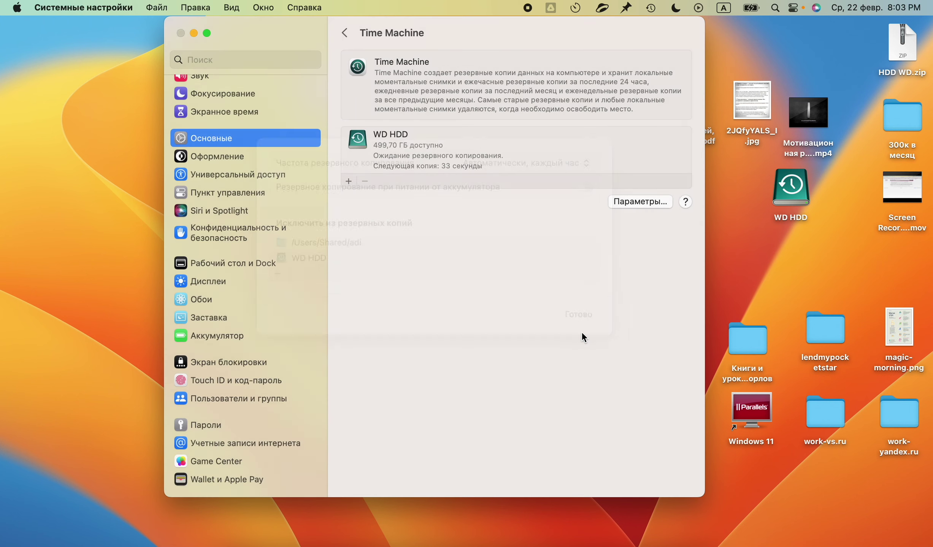
- Open WD HDD in Finder and check the progress of the running Time Machine backup
{"action": "double_click", "coordinate": [524, 164]}
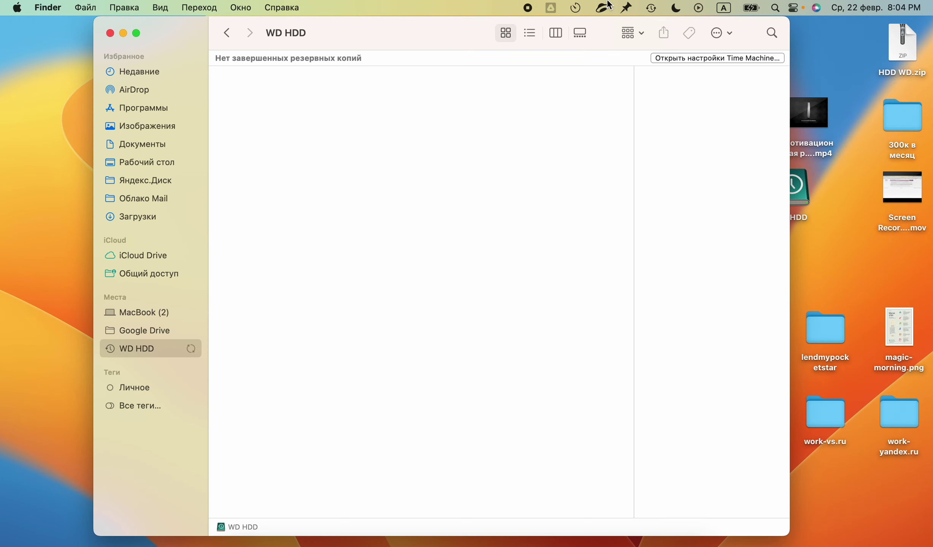
{"action": "left_click", "coordinate": [649, 6]}
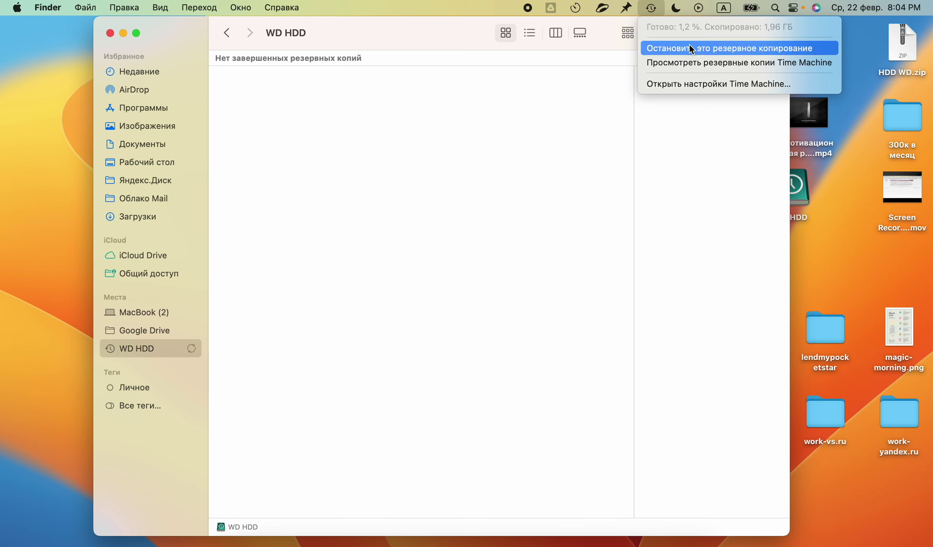
{"action": "left_click", "coordinate": [375, 207]}
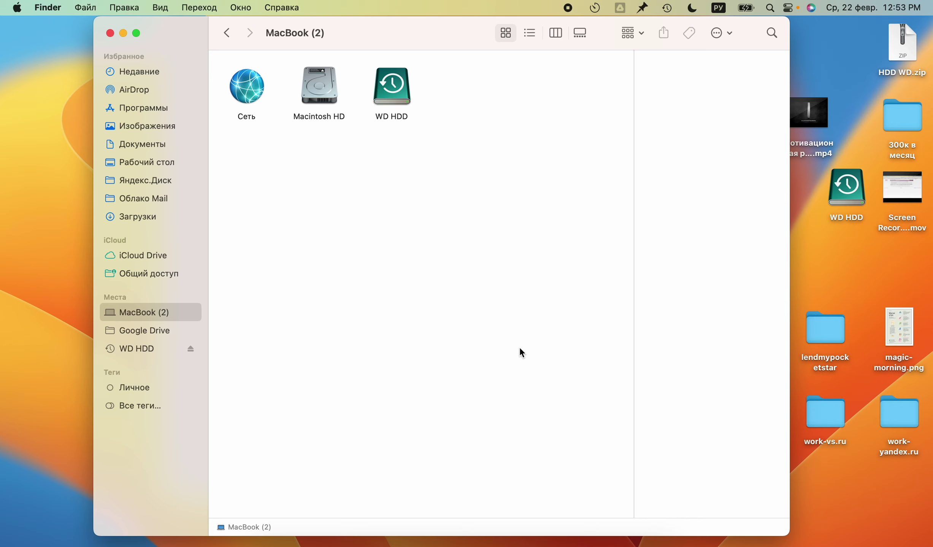
- Inspect the details of the completed backup on WD HDD in Finder and open the Time Machine backup browser
{"action": "left_click", "coordinate": [128, 355]}
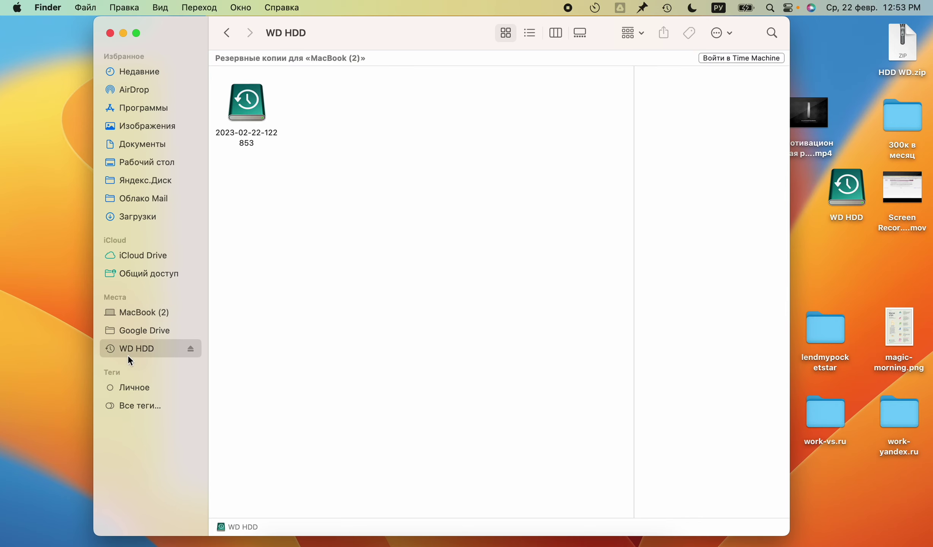
{"action": "left_click", "coordinate": [263, 99]}
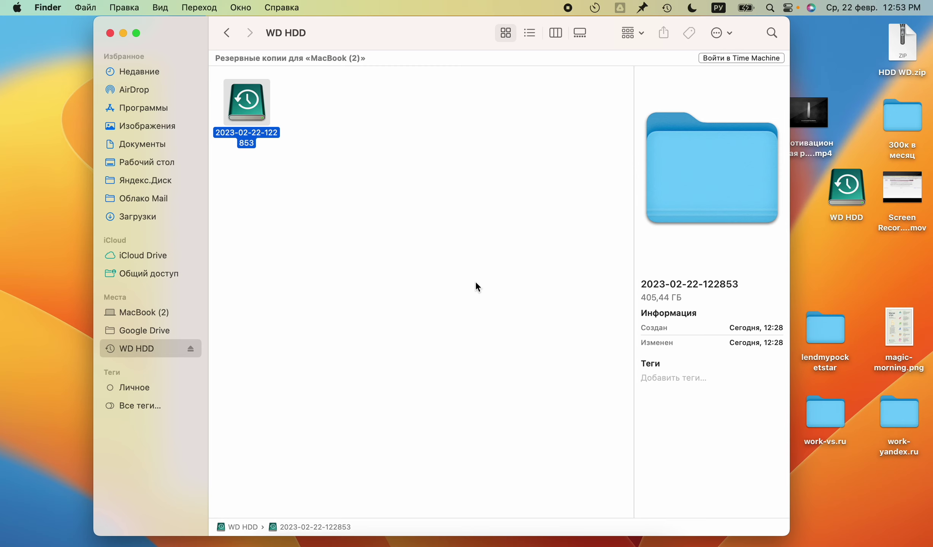
{"action": "left_click", "coordinate": [411, 161]}
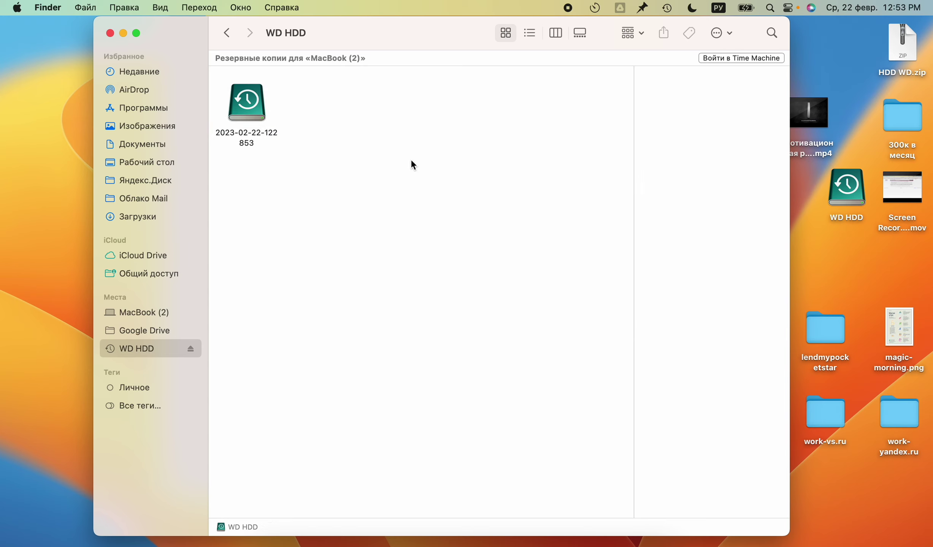
{"action": "left_click", "coordinate": [668, 7]}
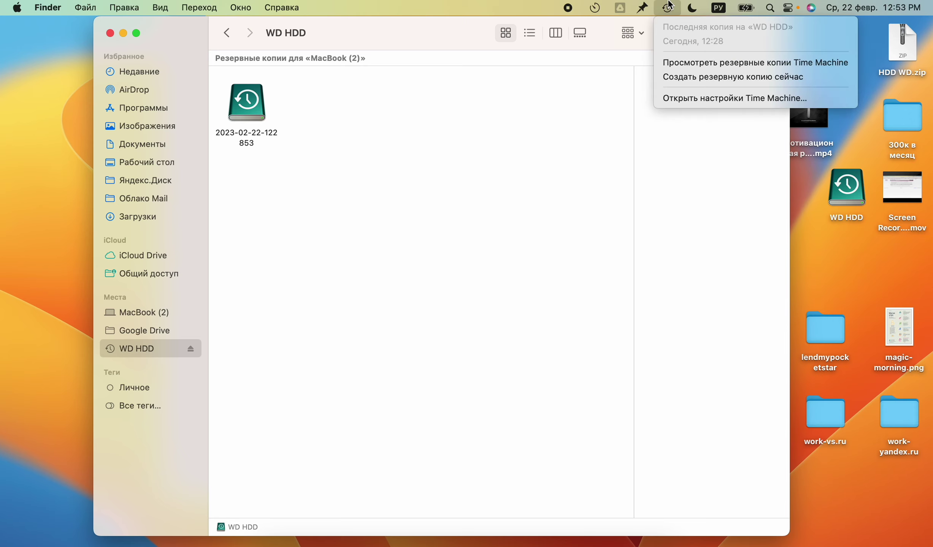
{"action": "left_click", "coordinate": [686, 65]}
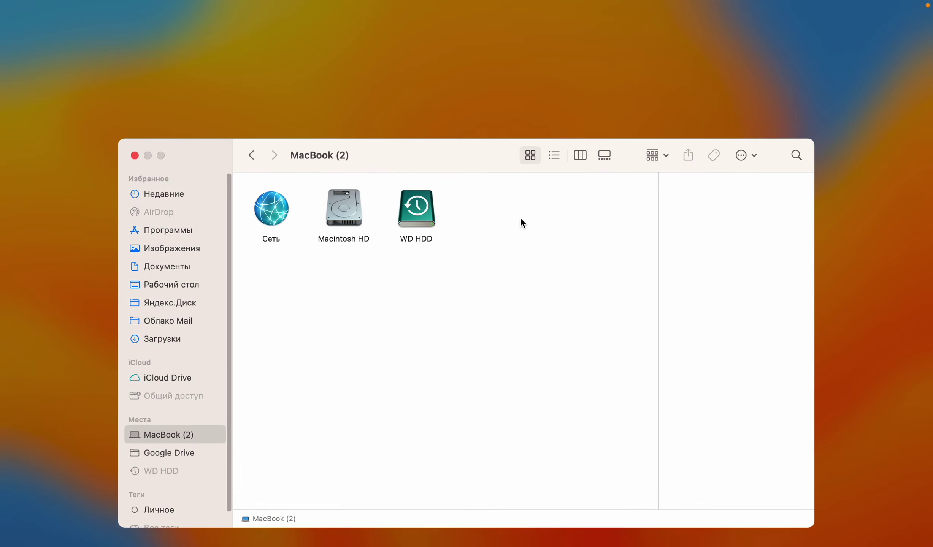
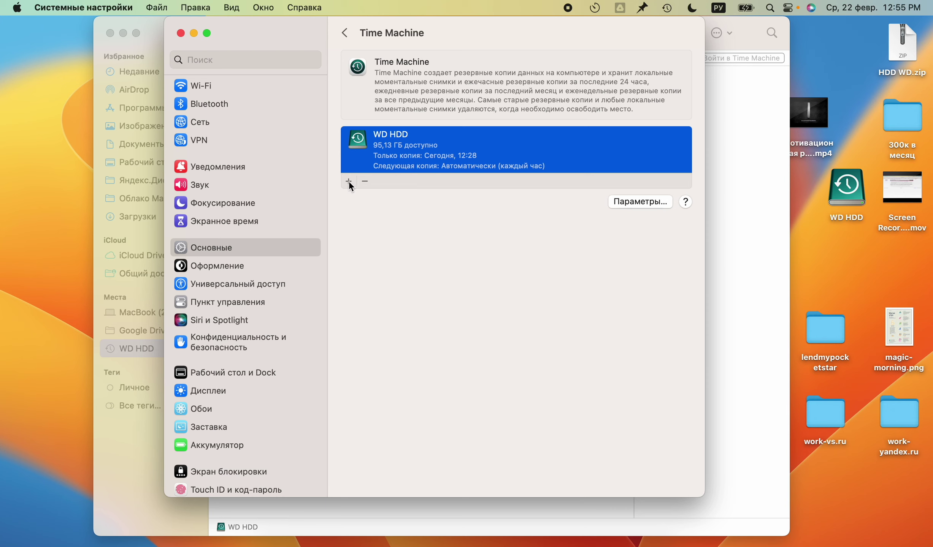
- Recheck the backup frequency choices in the Time Machine options, close them and return to the Finder window
{"action": "left_click", "coordinate": [640, 202]}
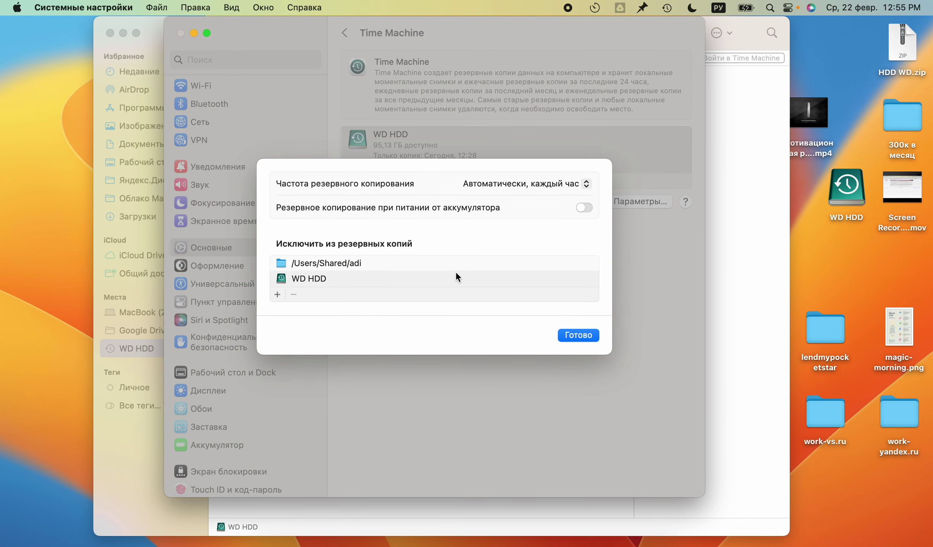
{"action": "left_click", "coordinate": [534, 183]}
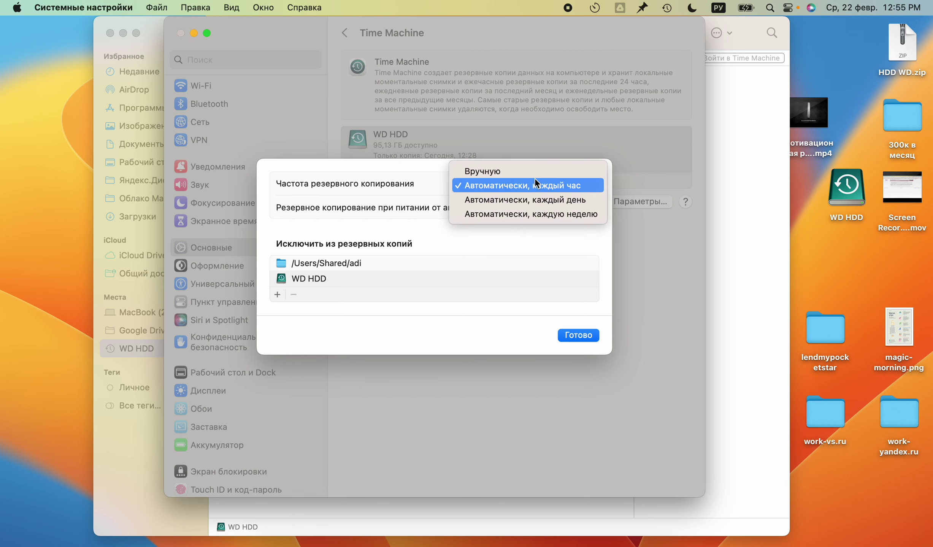
{"action": "left_click", "coordinate": [437, 172]}
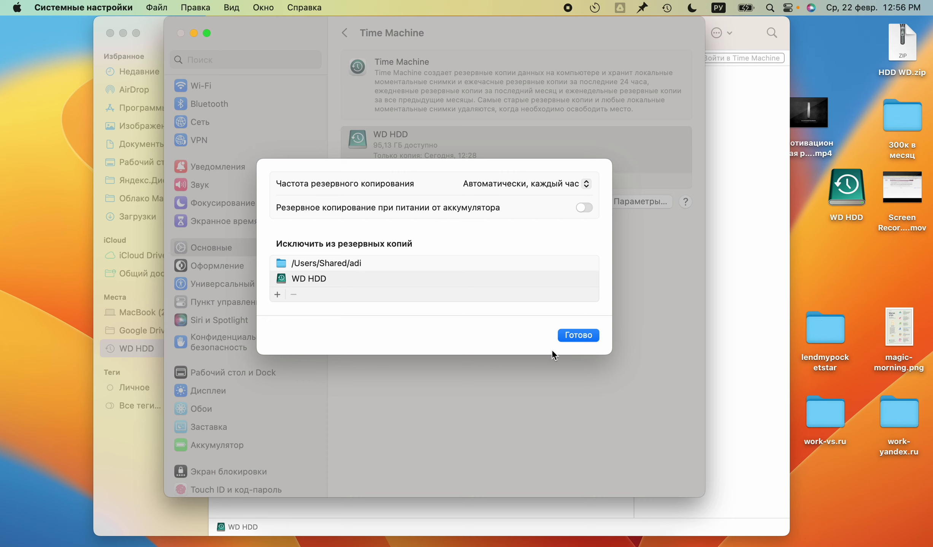
{"action": "left_click", "coordinate": [579, 336]}
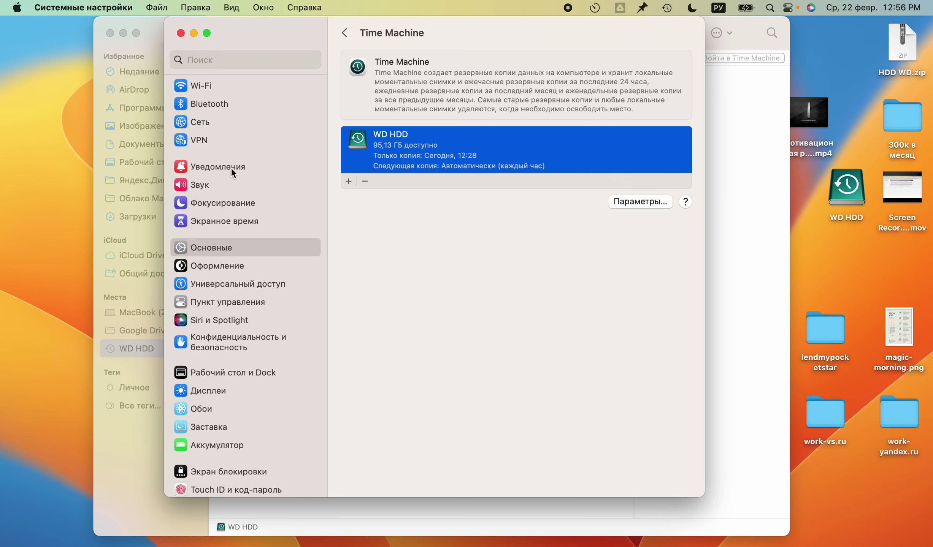
{"action": "left_click", "coordinate": [131, 441]}
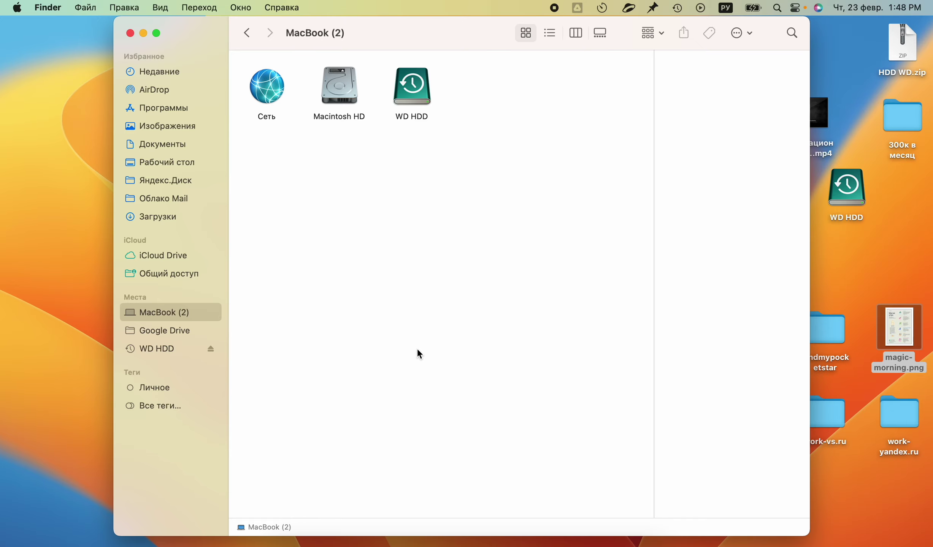
- Open Дисковая утилита from the Другие app folder, select the WD My Passport 0832 Media device and start partitioning it
{"action": "left_click", "coordinate": [307, 541]}
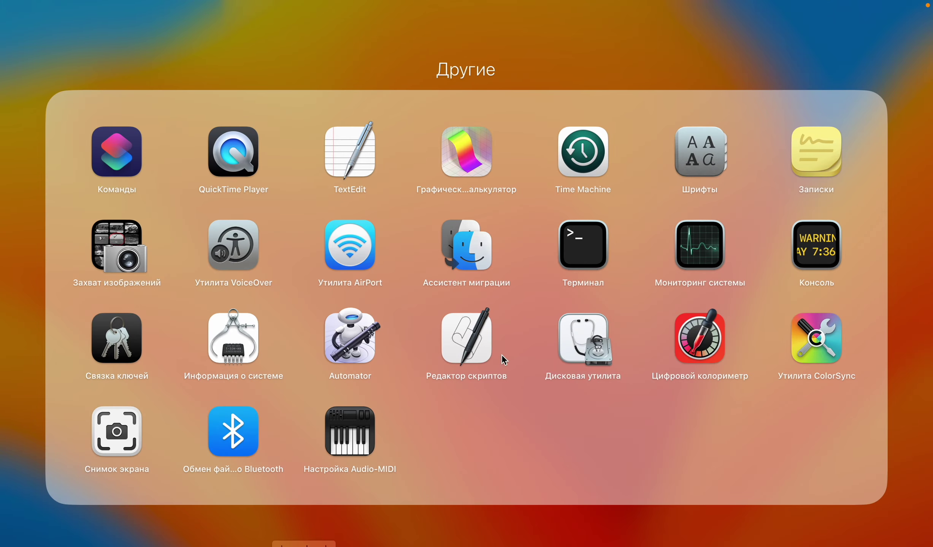
{"action": "left_click", "coordinate": [586, 348]}
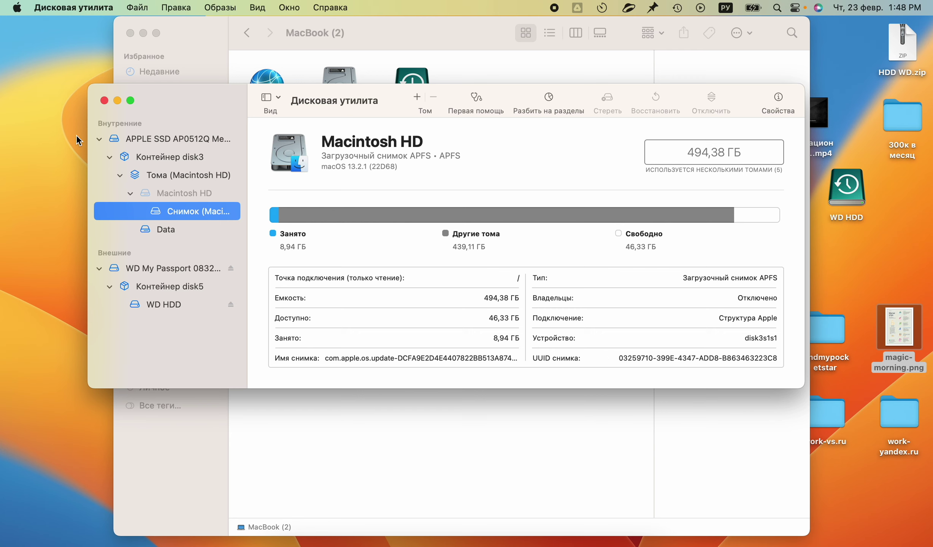
{"action": "left_click", "coordinate": [99, 139]}
{"action": "left_click", "coordinate": [100, 178]}
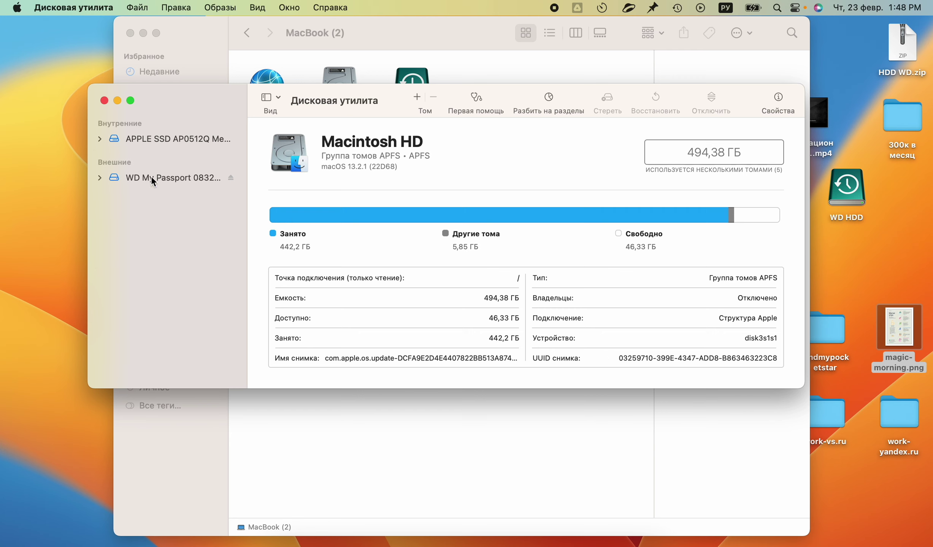
{"action": "left_click", "coordinate": [154, 179]}
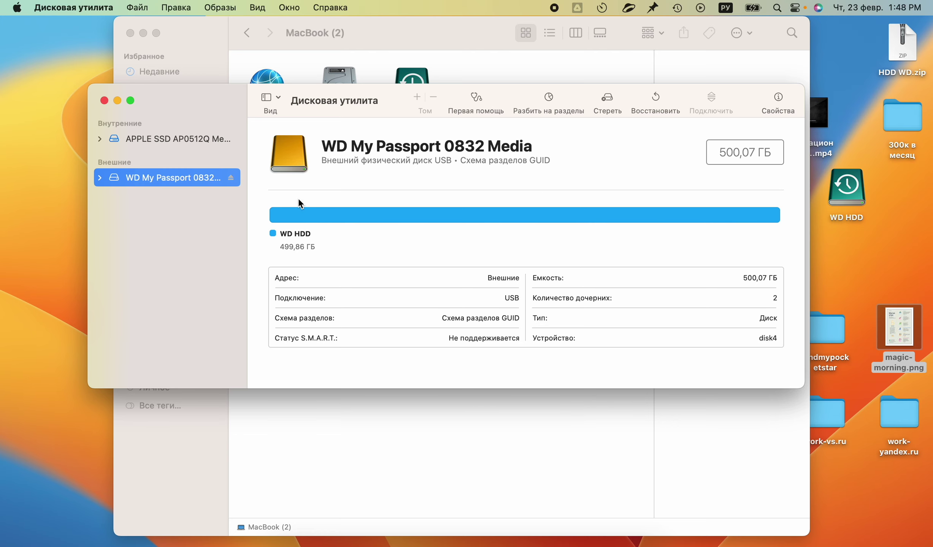
{"action": "left_click", "coordinate": [548, 98]}
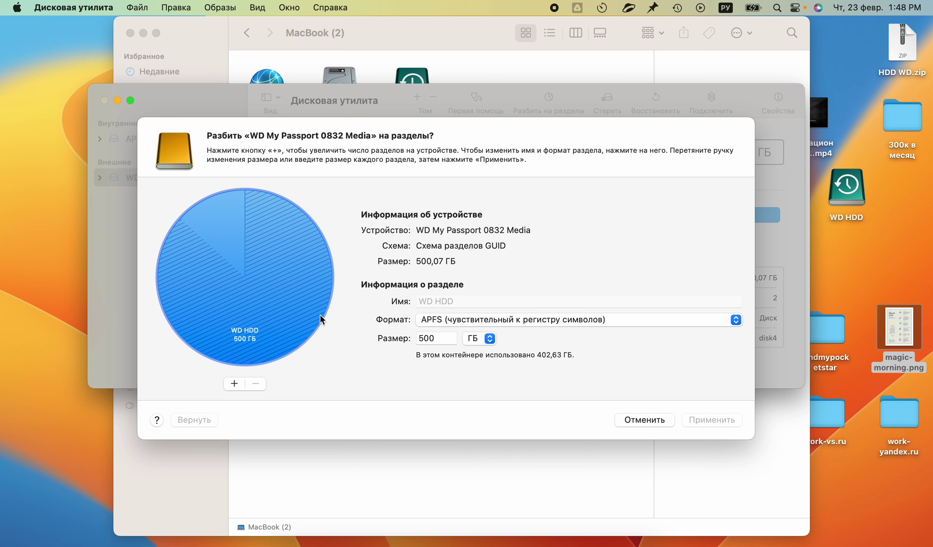
- Open the help guide on partitioning a physical disk, skim its instructions and close it
{"action": "left_click", "coordinate": [366, 365]}
{"action": "left_click", "coordinate": [157, 420]}
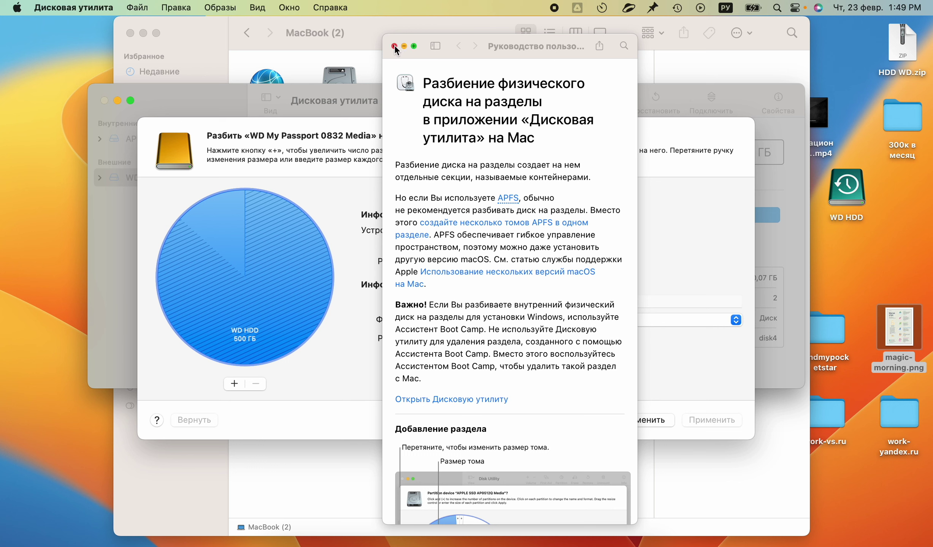
{"action": "scroll", "coordinate": [493, 387], "scroll_direction": "down", "scroll_amount": 10}
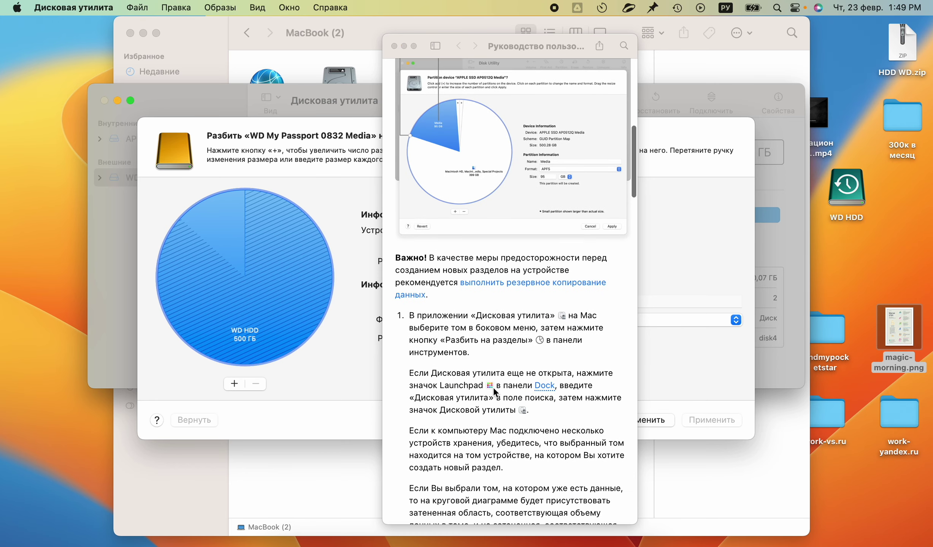
{"action": "scroll", "coordinate": [493, 387], "scroll_direction": "up", "scroll_amount": 10}
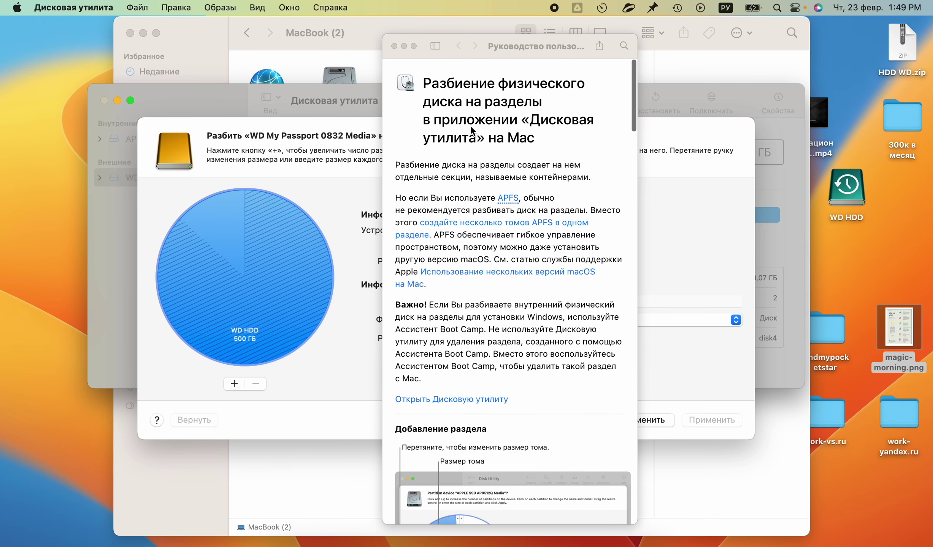
{"action": "left_click", "coordinate": [394, 45]}
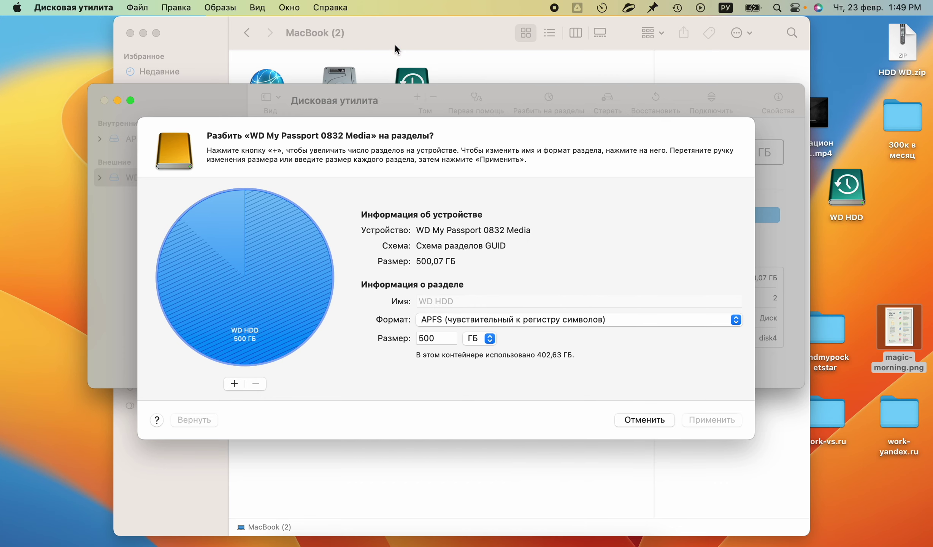
- Add a separate 66,4 ГБ partition to the WD My Passport APFS container and compare it with the WD HDD segment
{"action": "left_click", "coordinate": [234, 384]}
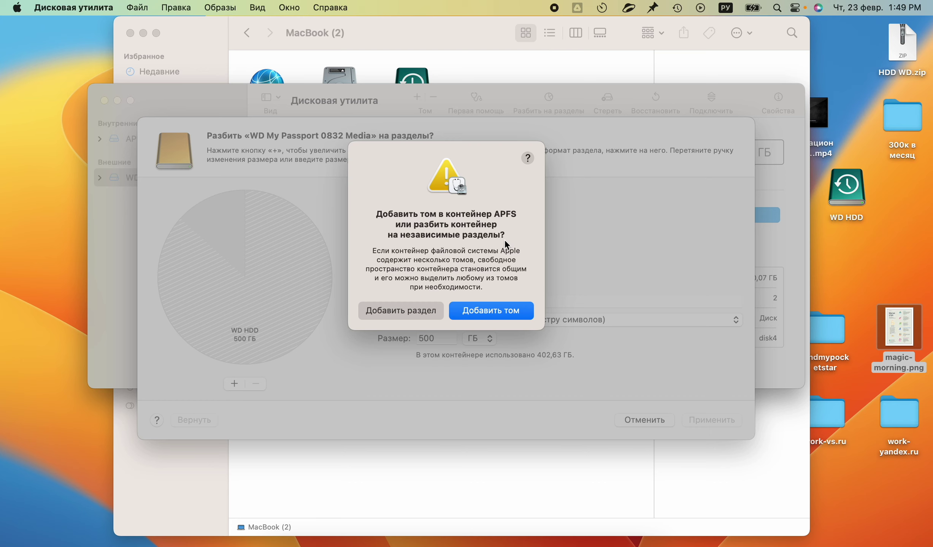
{"action": "left_click", "coordinate": [405, 313]}
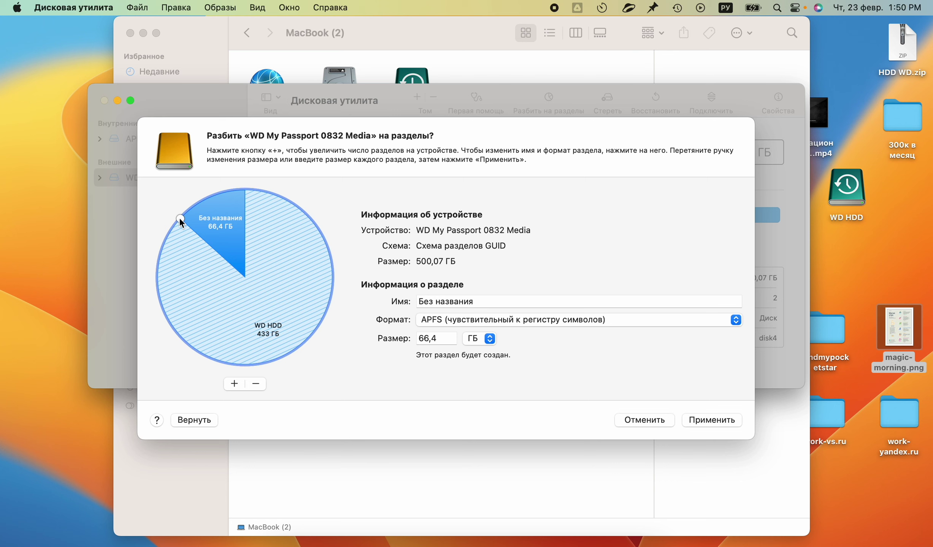
{"action": "left_click_drag", "start_coordinate": [179, 217], "coordinate": [167, 232]}
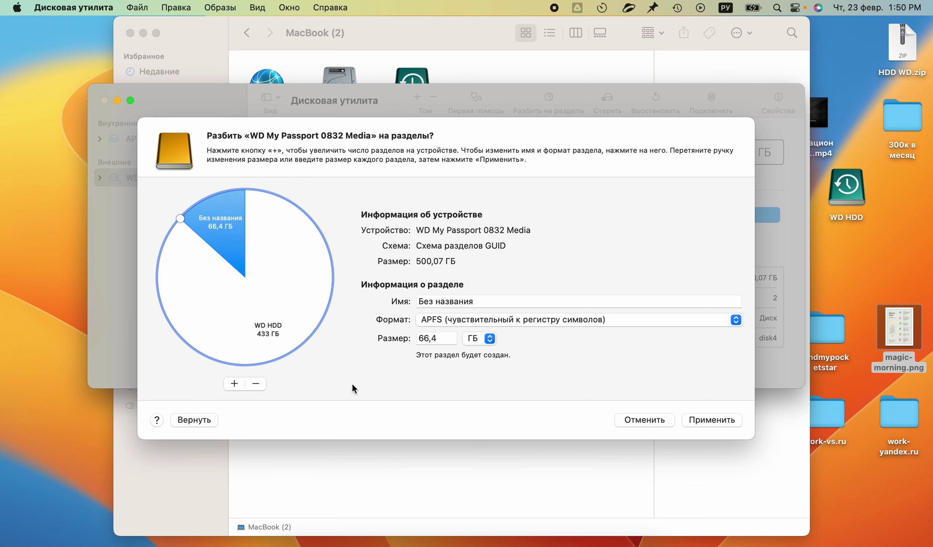
{"action": "left_click", "coordinate": [285, 270]}
{"action": "left_click", "coordinate": [236, 240]}
{"action": "left_click", "coordinate": [289, 270]}
{"action": "left_click", "coordinate": [220, 229]}
- Name the new partition 2 HDD and set its format to Microsoft NTFS
{"action": "left_click", "coordinate": [485, 297]}
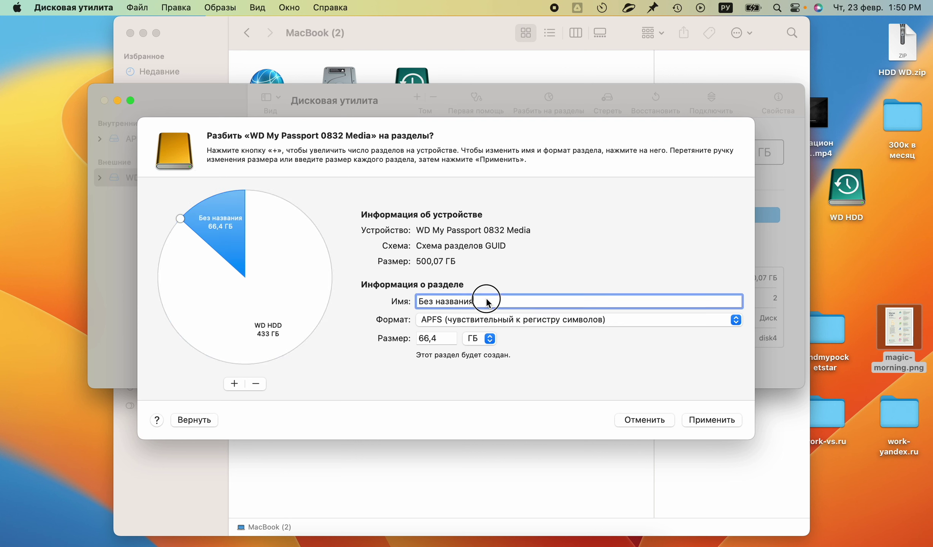
{"action": "triple_click", "coordinate": [486, 298]}
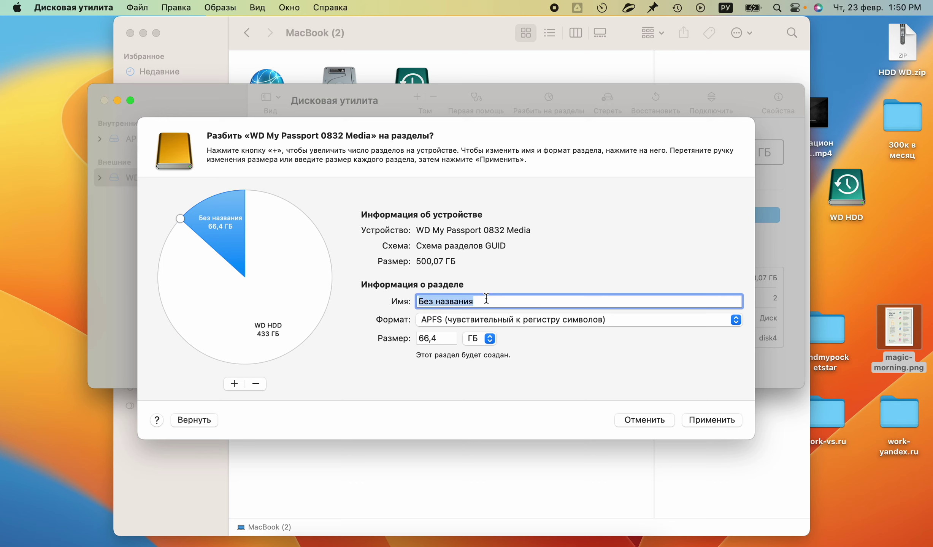
{"action": "type", "text": "2 раздел"}
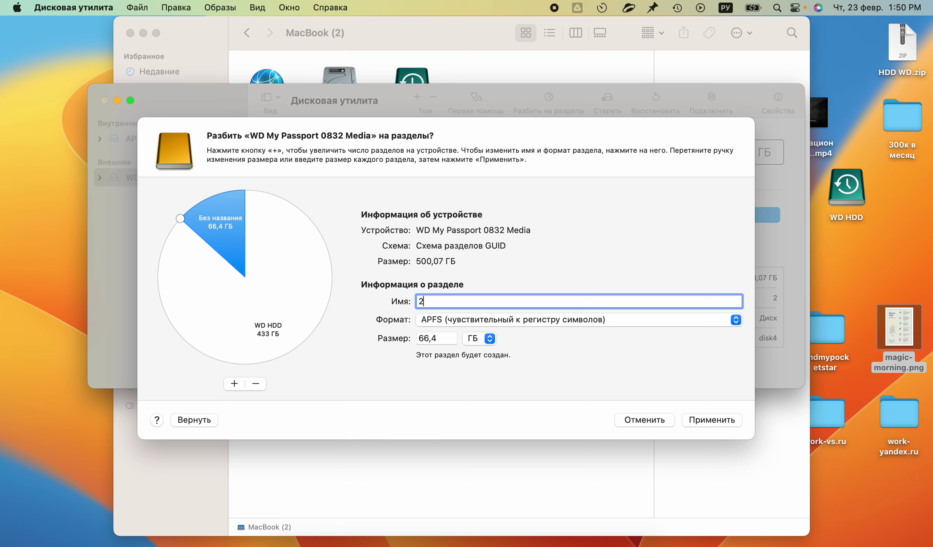
{"action": "key", "text": "BackSpace"}
{"action": "key", "text": "BackSpace"}
{"action": "key", "text": "BackSpace"}
{"action": "key", "text": "BackSpace"}
{"action": "key", "text": "BackSpace"}
{"action": "key", "text": "BackSpace"}
{"action": "type", "text": "P"}
{"action": "key", "text": "BackSpace"}
{"action": "key", "text": "ctrl+space"}
{"action": "type", "text": "HDD"}
{"action": "left_click", "coordinate": [433, 321]}
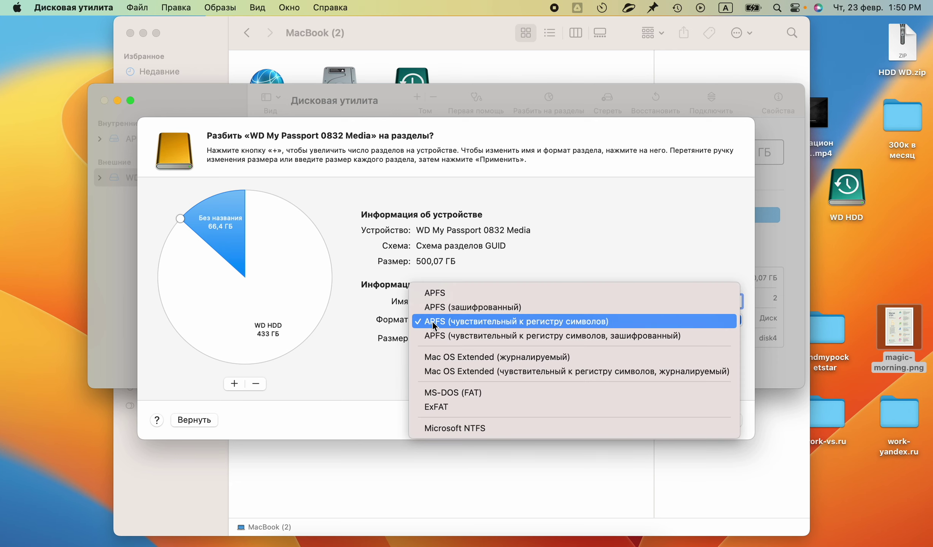
{"action": "left_click", "coordinate": [466, 428]}
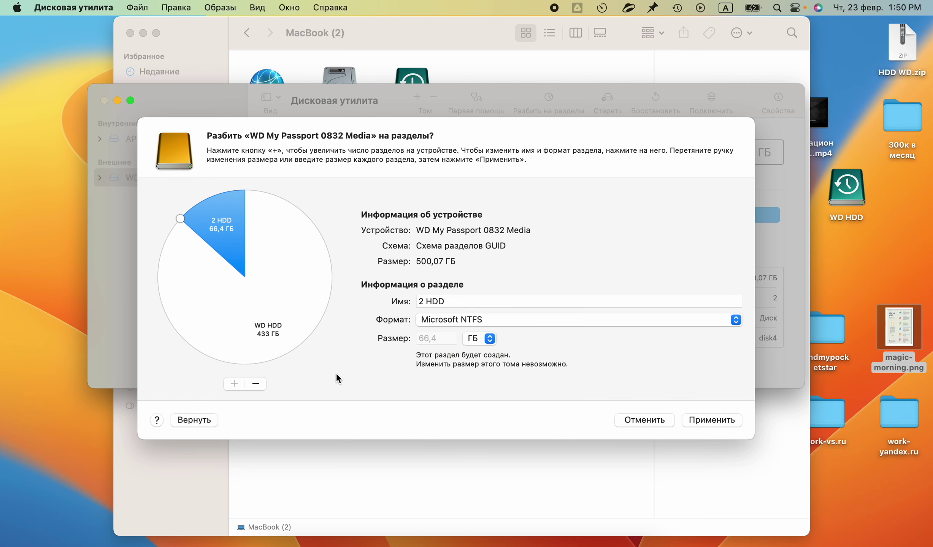
- Apply the partition changes to WD My Passport 0832 Media, review and confirm the split, and close the completed operation
{"action": "left_click", "coordinate": [711, 421]}
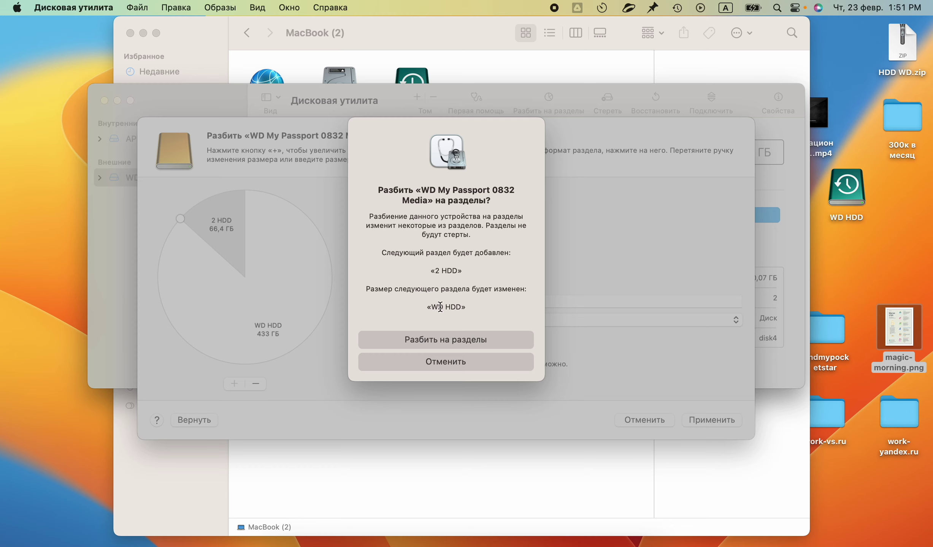
{"action": "left_click_drag", "start_coordinate": [382, 290], "coordinate": [519, 289]}
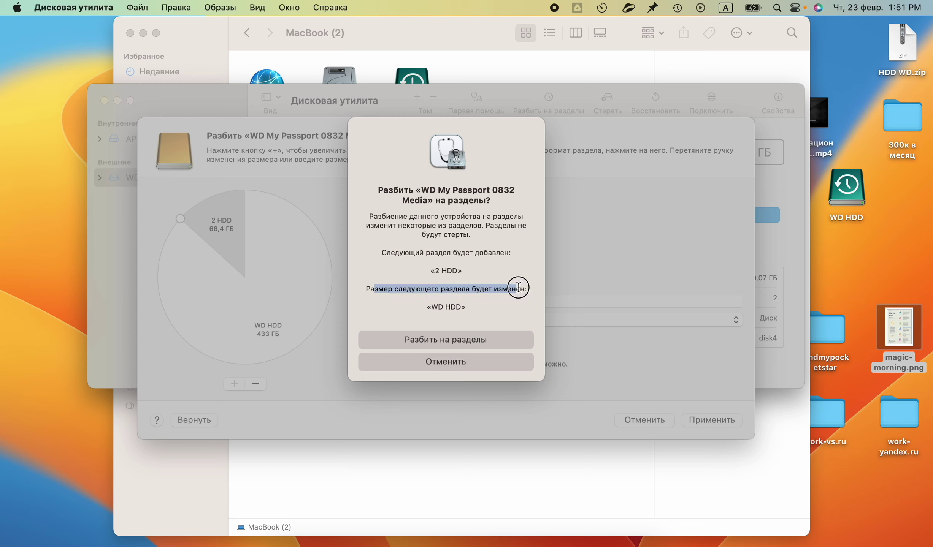
{"action": "left_click", "coordinate": [486, 302]}
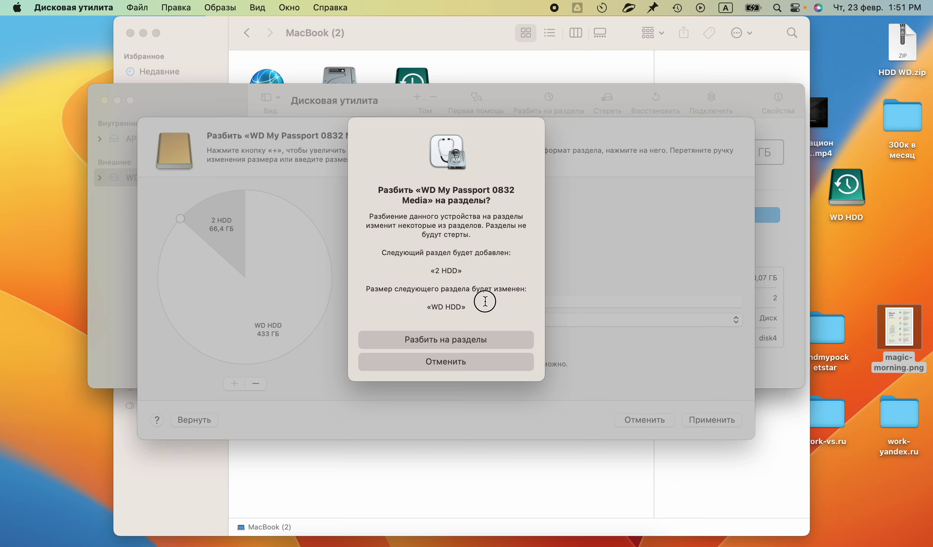
{"action": "left_click", "coordinate": [445, 342]}
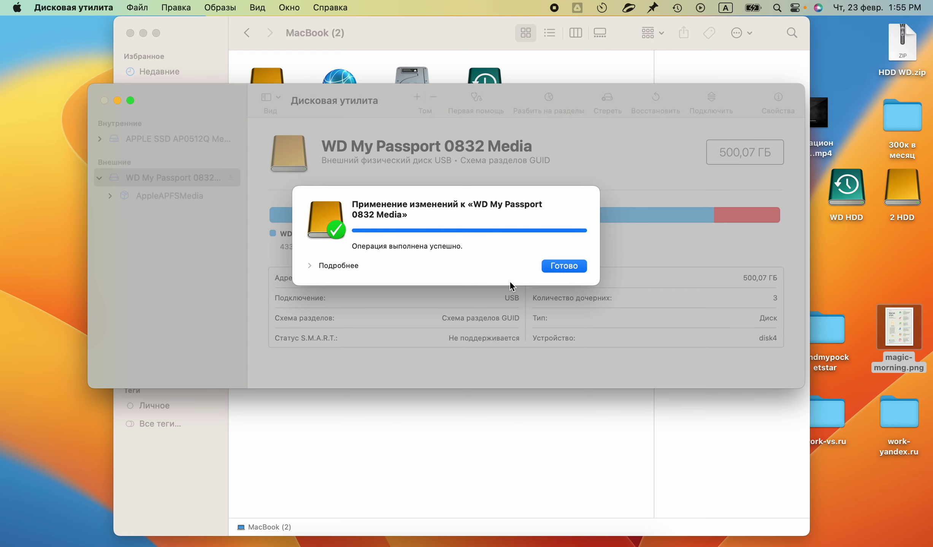
{"action": "left_click", "coordinate": [565, 269]}
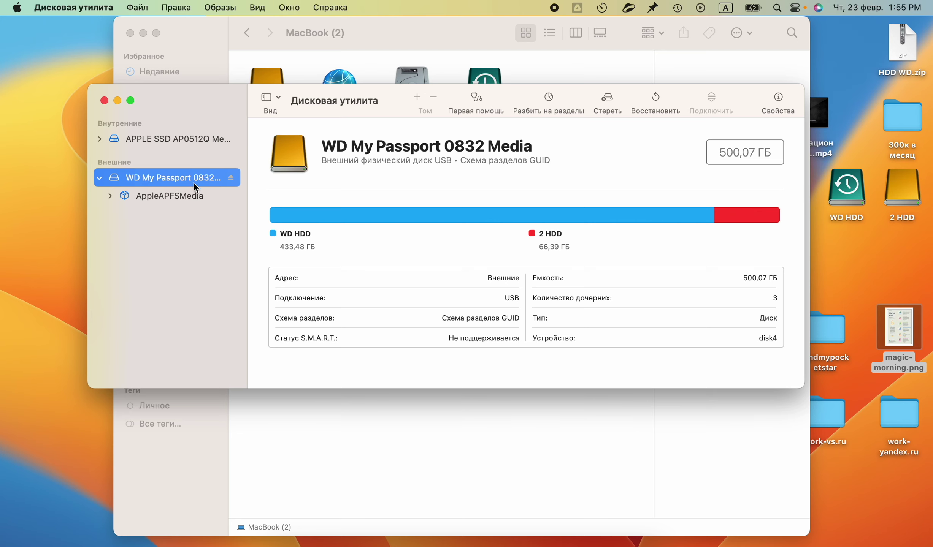
- Show the WD HDD volume details, switch to Finder and view the contents of the 2 HDD and WD HDD partitions
{"action": "left_click", "coordinate": [270, 98]}
{"action": "left_click", "coordinate": [323, 146]}
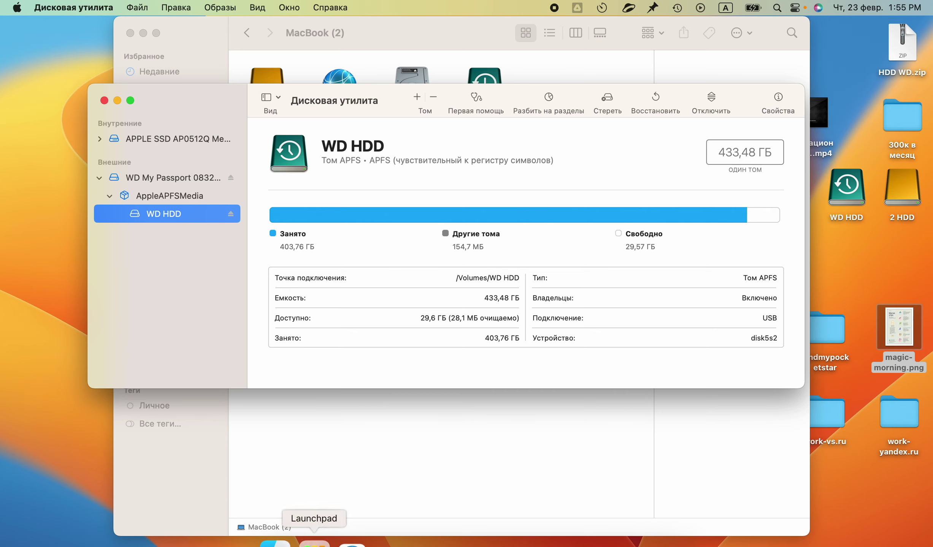
{"action": "left_click", "coordinate": [275, 544]}
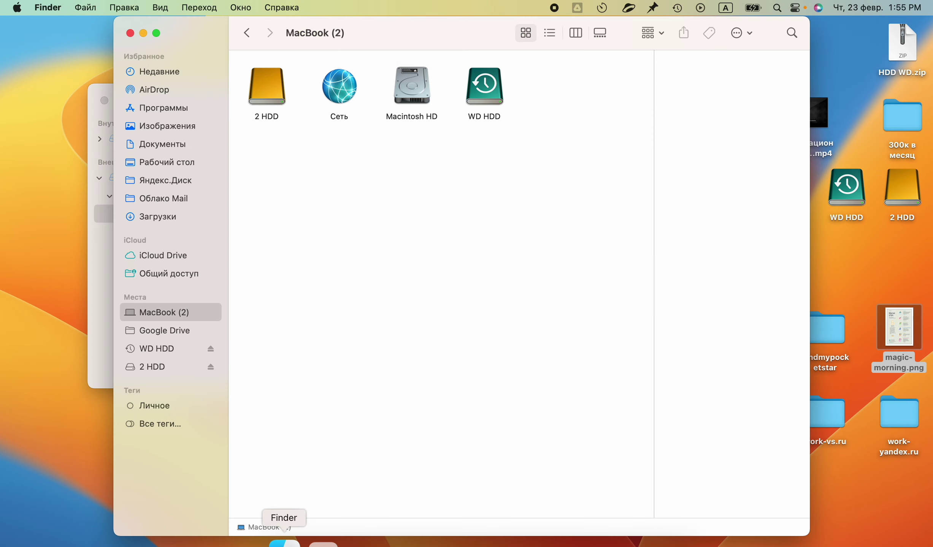
{"action": "left_click", "coordinate": [161, 349]}
{"action": "left_click", "coordinate": [160, 360]}
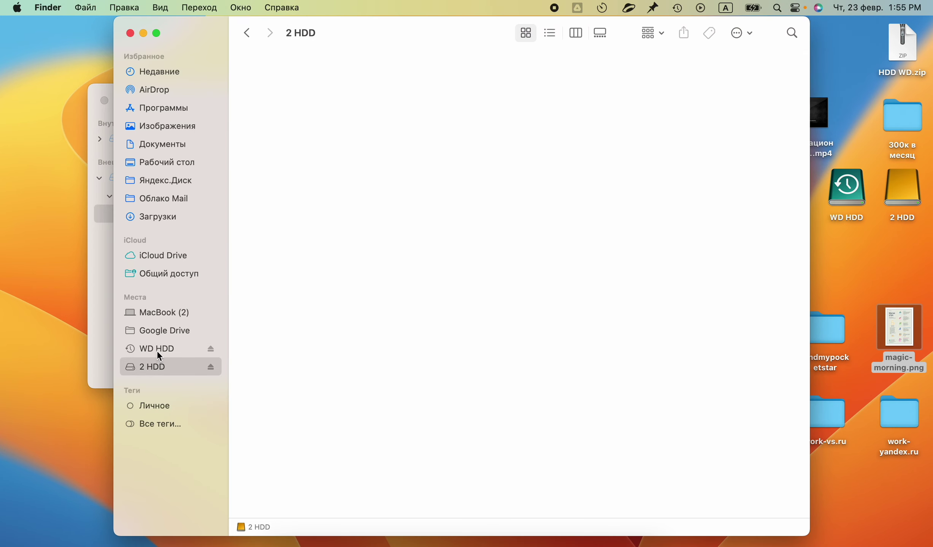
{"action": "left_click", "coordinate": [160, 350]}
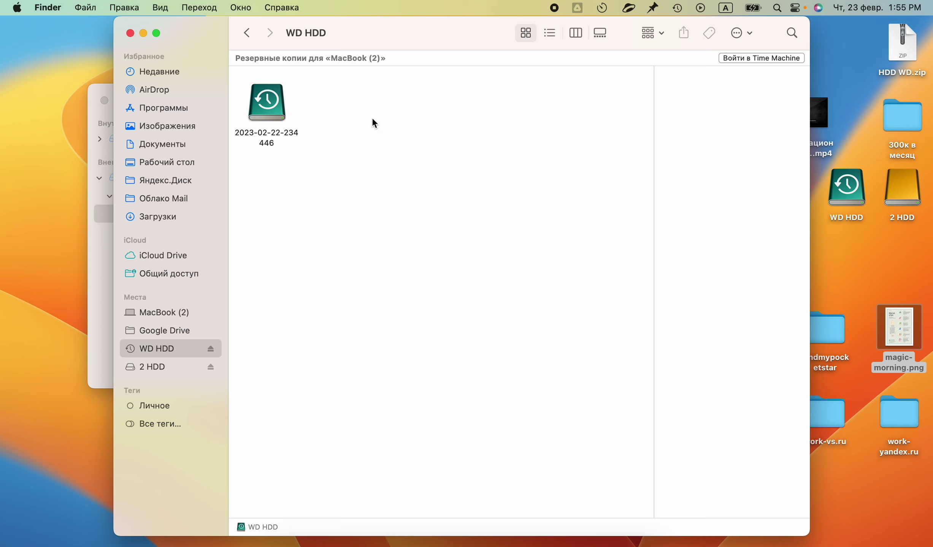
{"action": "left_click", "coordinate": [268, 104]}
{"action": "left_click", "coordinate": [335, 225]}
{"action": "left_click", "coordinate": [280, 112]}
{"action": "left_click", "coordinate": [329, 295]}
{"action": "left_click", "coordinate": [266, 111]}
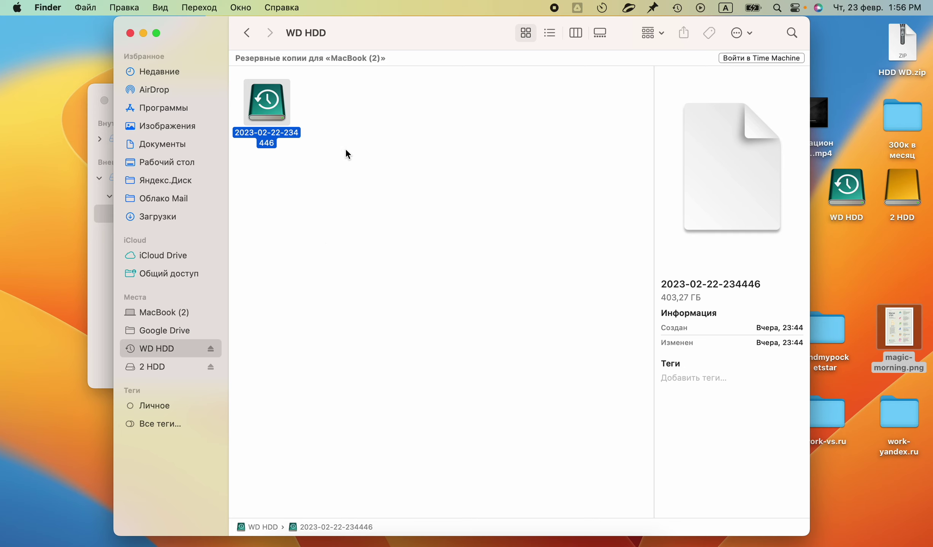
{"action": "left_click", "coordinate": [334, 189]}
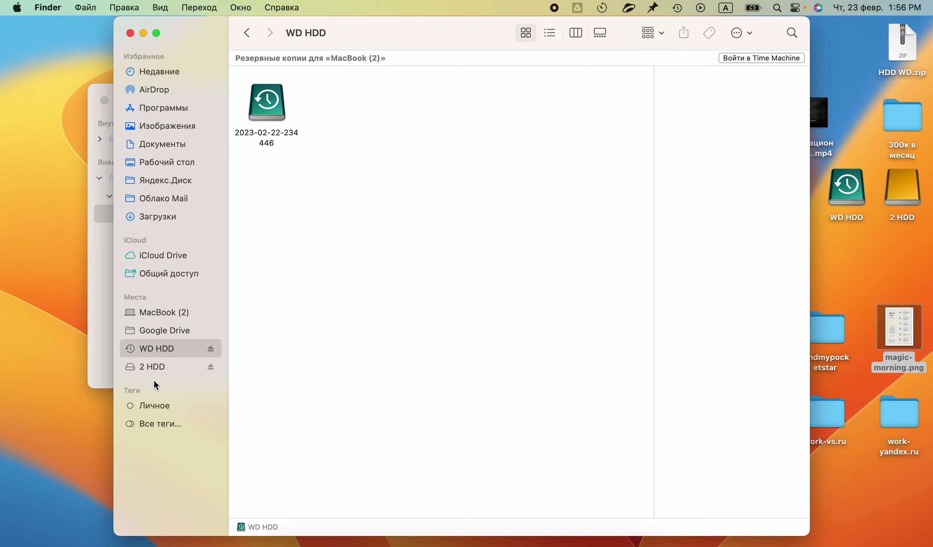
- Open the 2 HDD partition in Finder and check which actions its empty area offers
{"action": "left_click", "coordinate": [155, 367]}
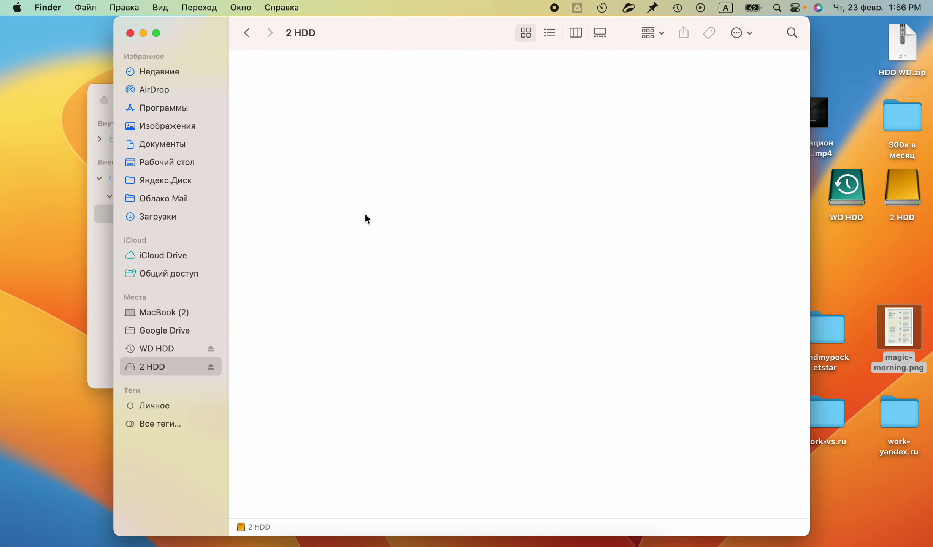
{"action": "right_click", "coordinate": [404, 137]}
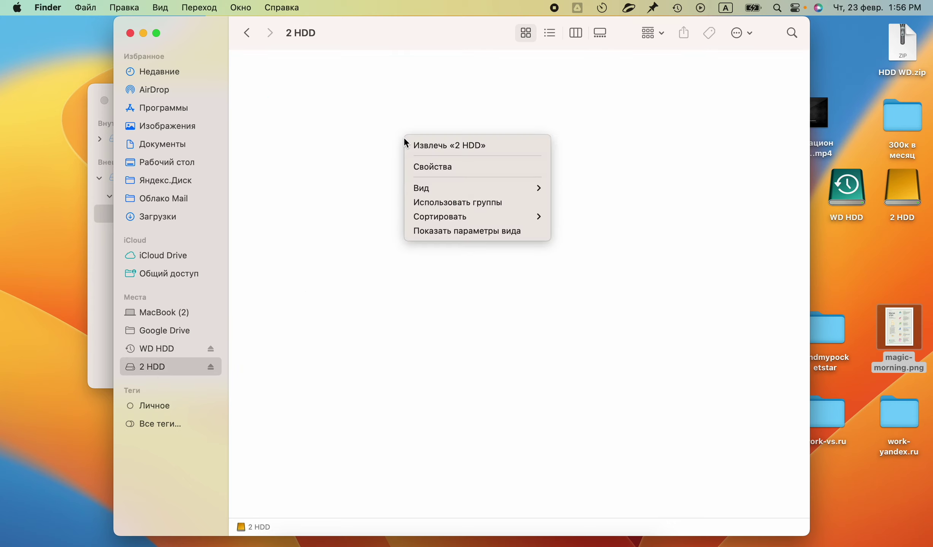
{"action": "left_click", "coordinate": [376, 167]}
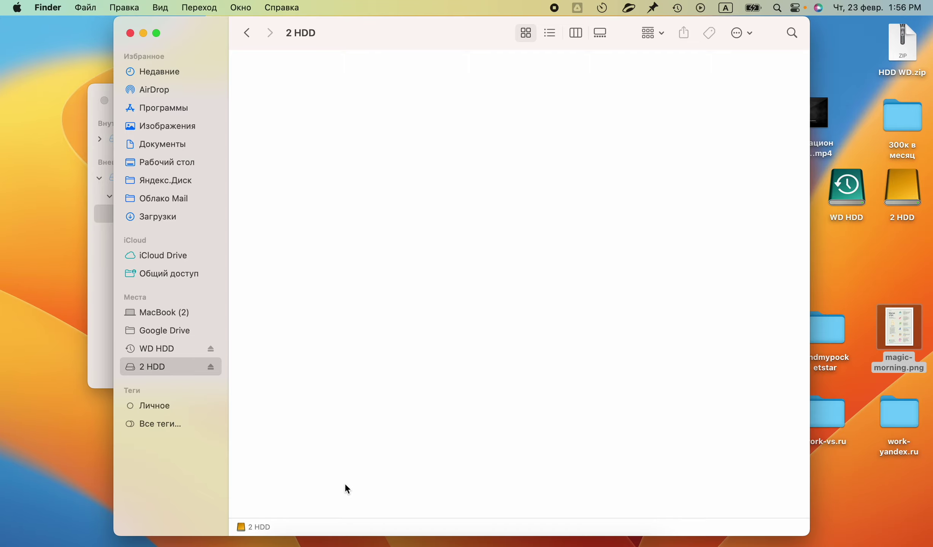
- Switch back to Дисковая утилита from the Другие app folder
{"action": "left_click", "coordinate": [308, 543]}
{"action": "left_click", "coordinate": [588, 343]}
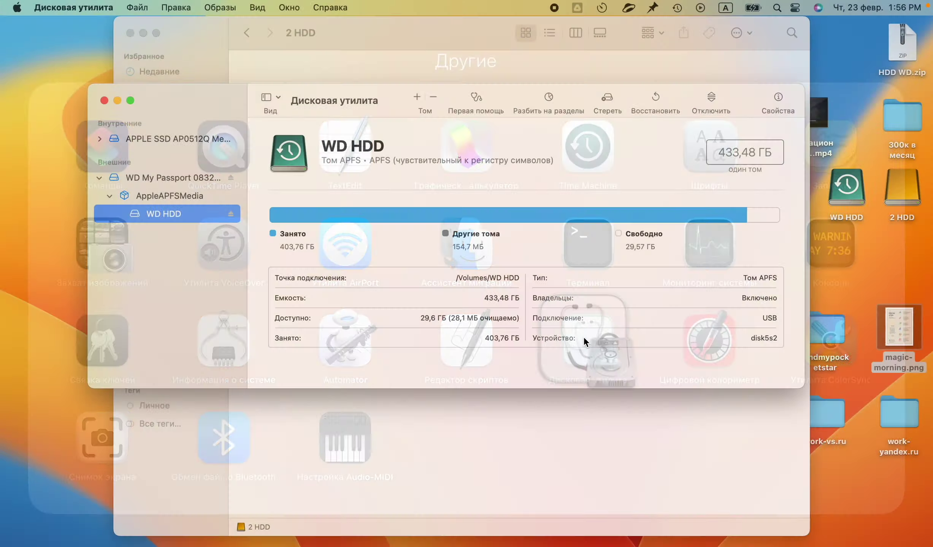